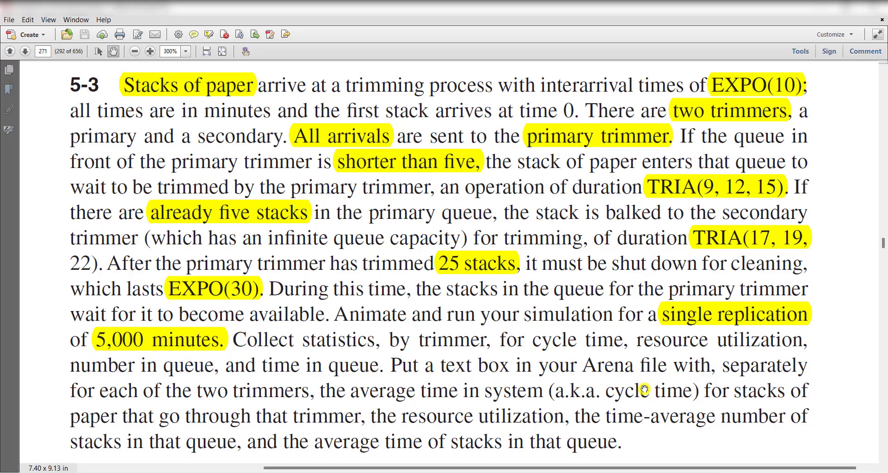
# Switch to the model and review the Create Stacks of Paper arrival settings.
pyautogui.hotkey('alt', 'Tab')
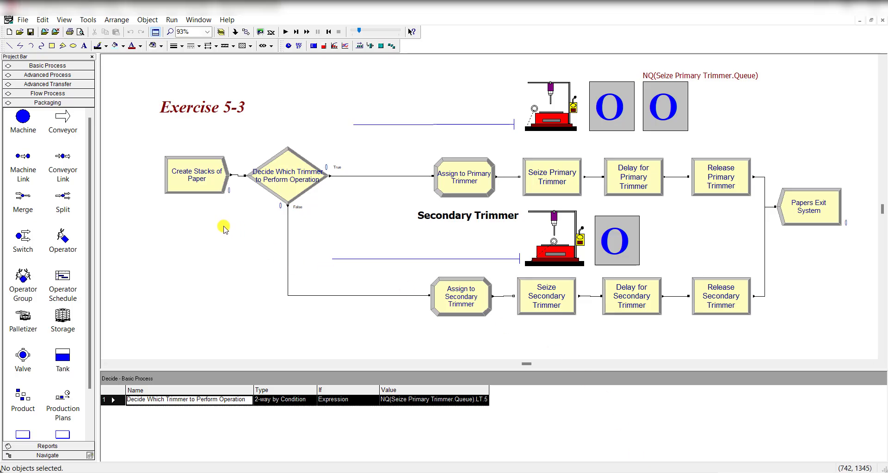
pyautogui.doubleClick(203, 187)
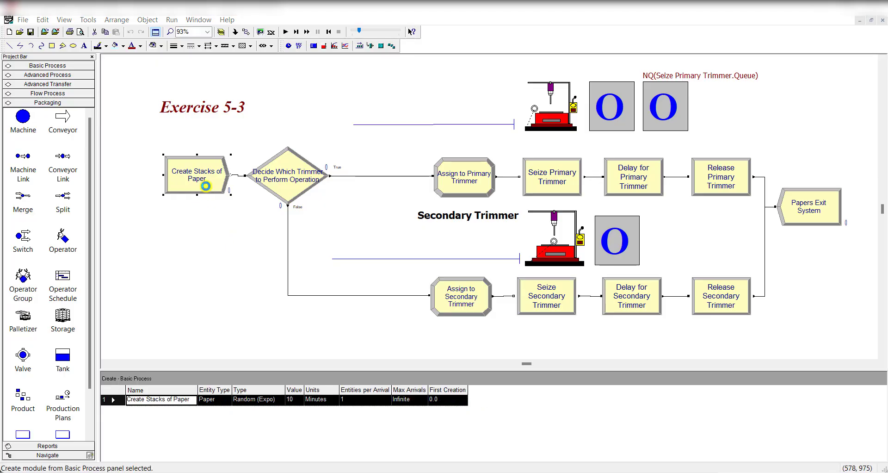
pyautogui.click(415, 206)
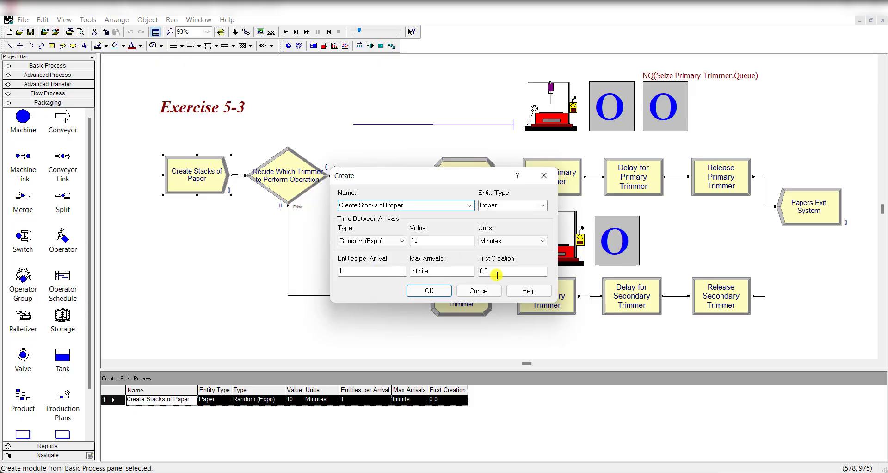
pyautogui.click(440, 290)
# Check the Decide Which Trimmer queue-length Expression condition in the Expression Builder, keeping it unchanged.
pyautogui.click(295, 166)
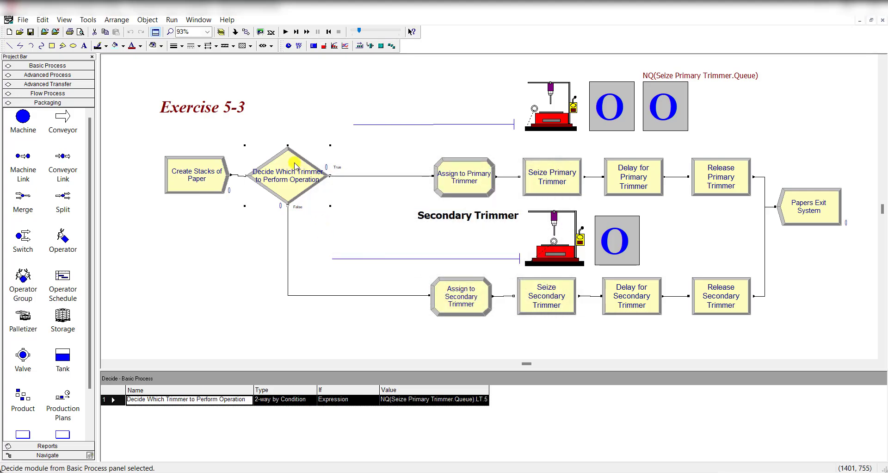
pyautogui.doubleClick(294, 165)
pyautogui.click(450, 202)
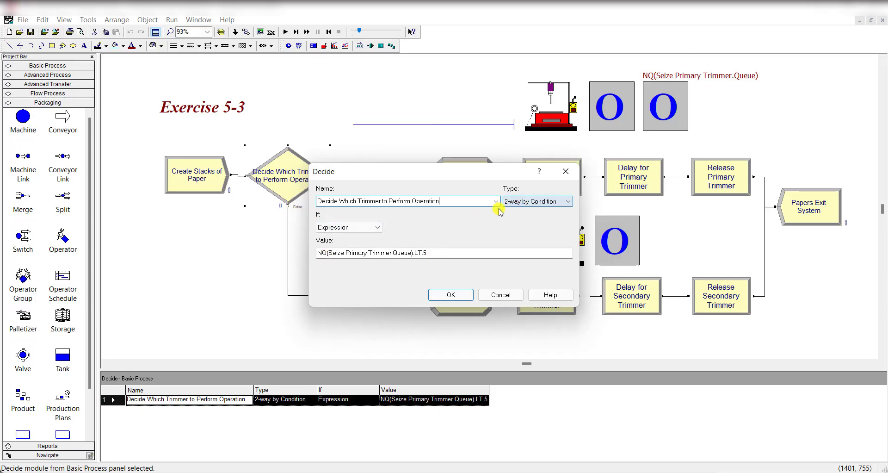
pyautogui.click(369, 228)
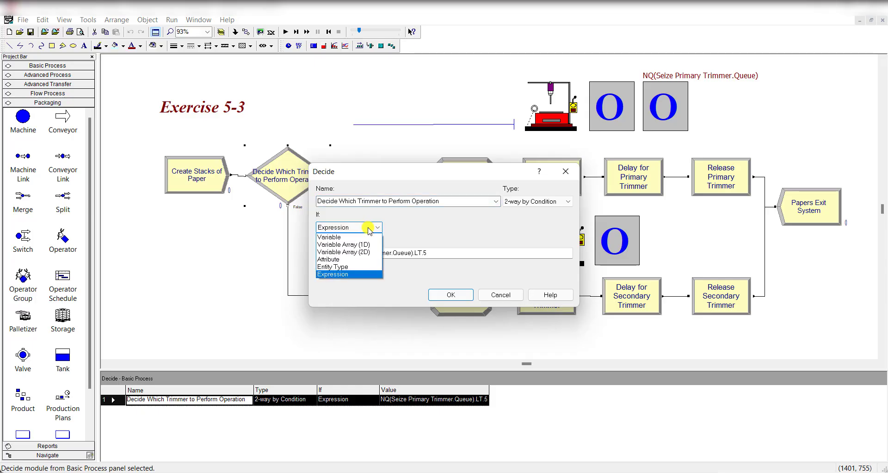
pyautogui.click(409, 234)
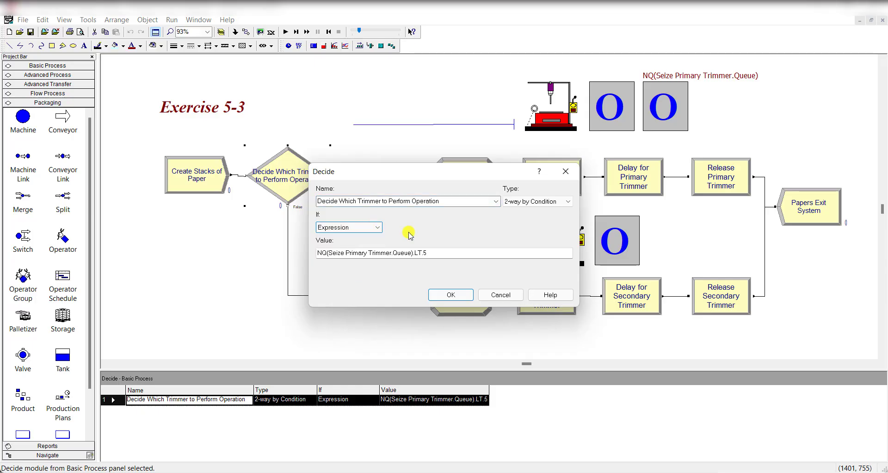
pyautogui.click(440, 252)
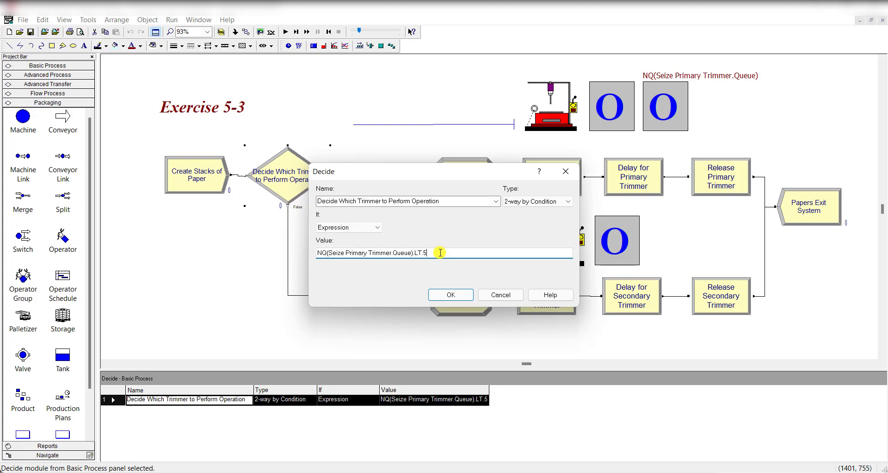
pyautogui.rightClick(440, 253)
pyautogui.click(498, 344)
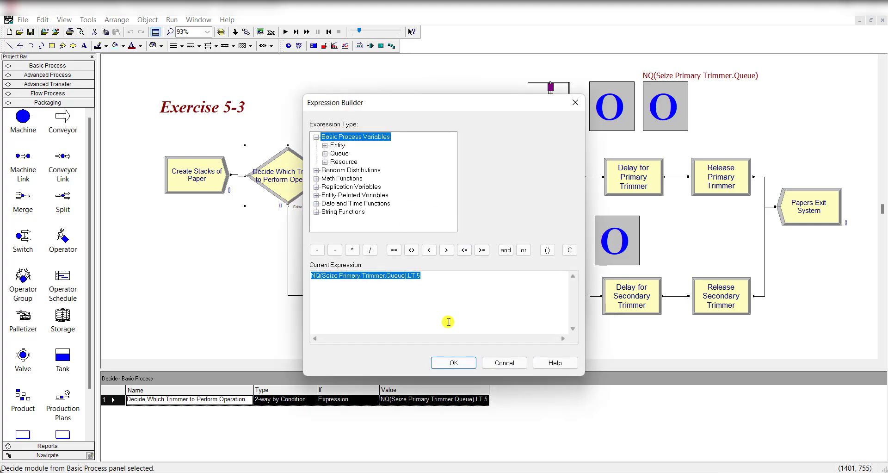
pyautogui.click(452, 287)
pyautogui.click(457, 362)
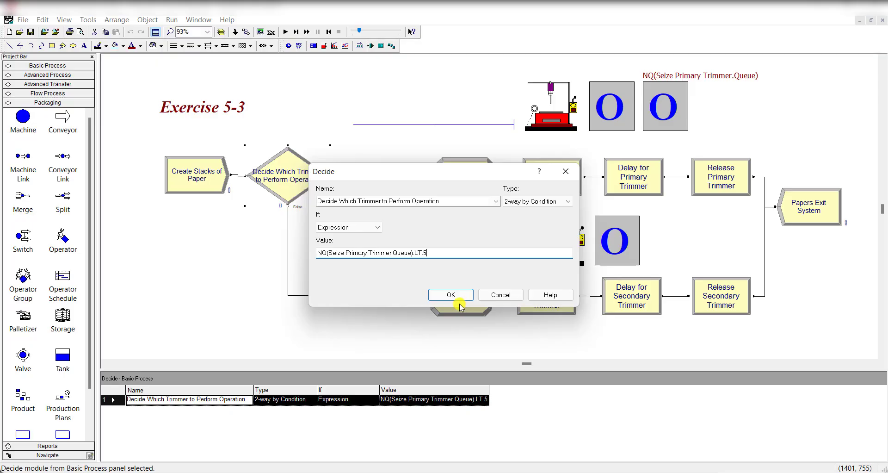
pyautogui.click(454, 296)
pyautogui.doubleClick(449, 182)
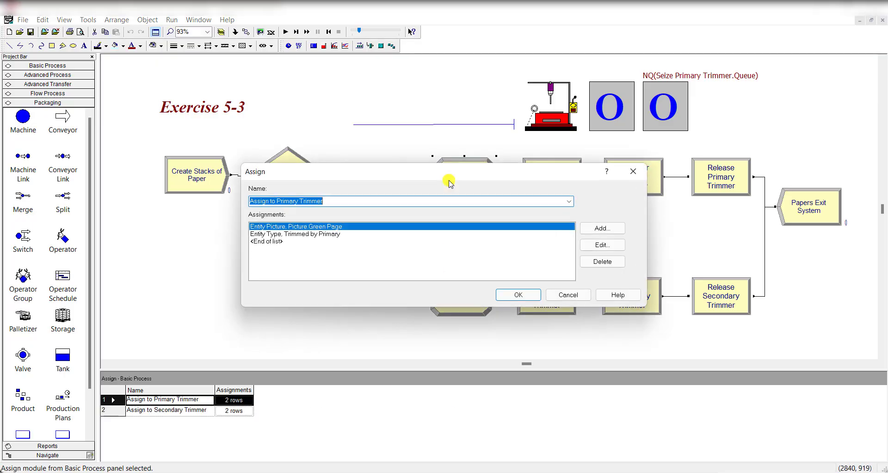
# Review the Entity Picture (Green Page) and Entity Type (Trimmed by Primary) assignments, then close the module.
pyautogui.click(408, 203)
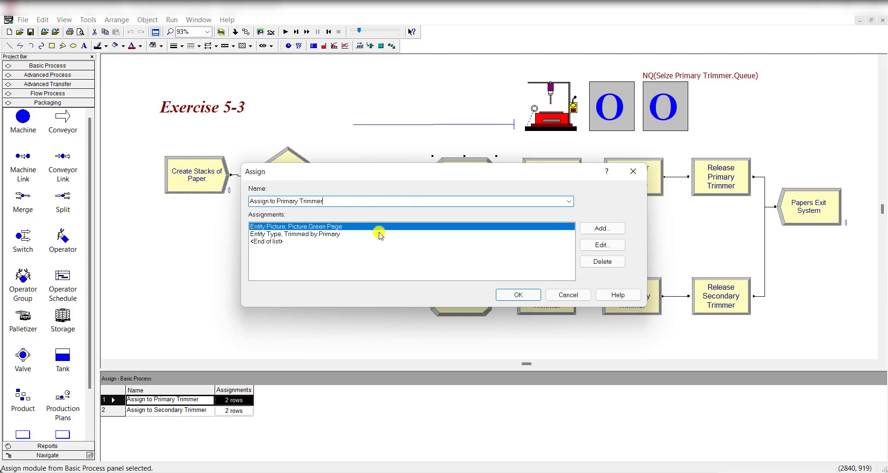
pyautogui.click(355, 236)
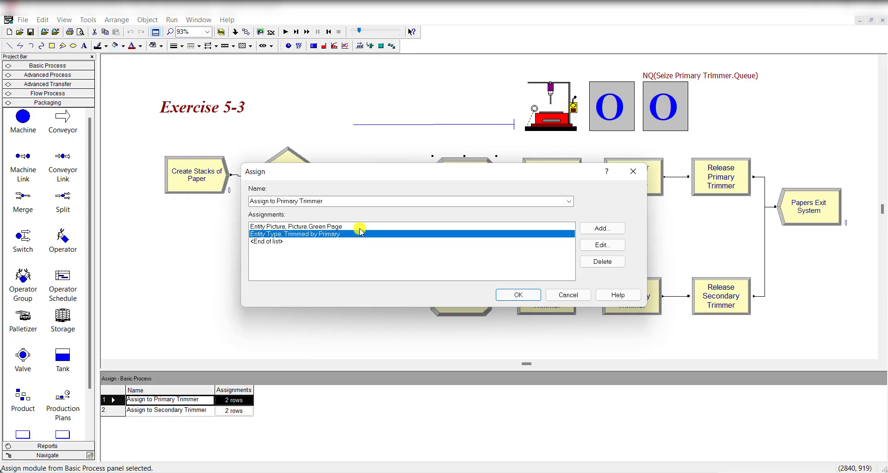
pyautogui.click(356, 226)
pyautogui.click(586, 245)
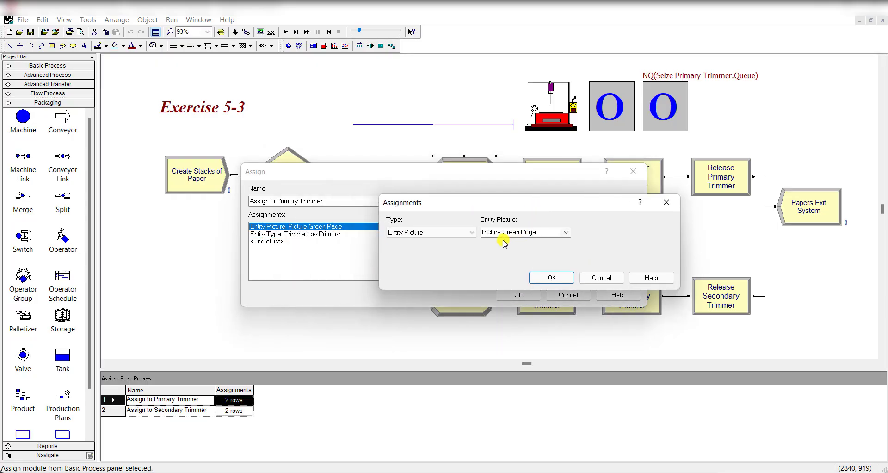
pyautogui.click(546, 278)
pyautogui.click(387, 240)
pyautogui.click(368, 233)
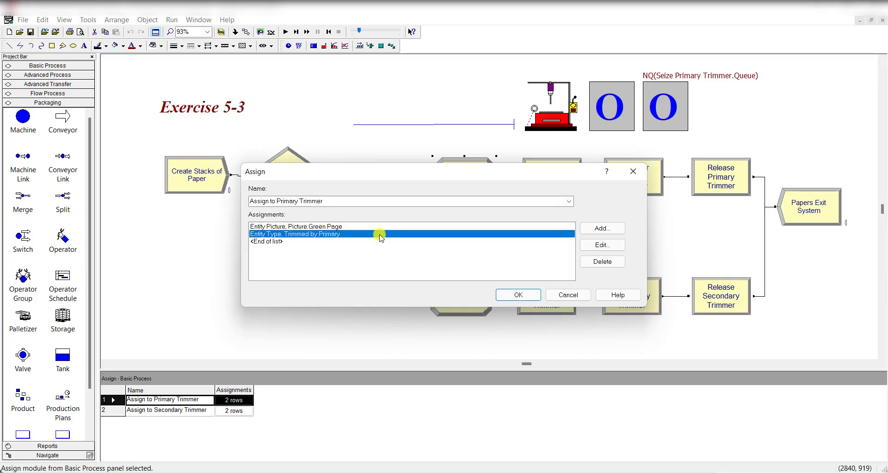
pyautogui.click(584, 245)
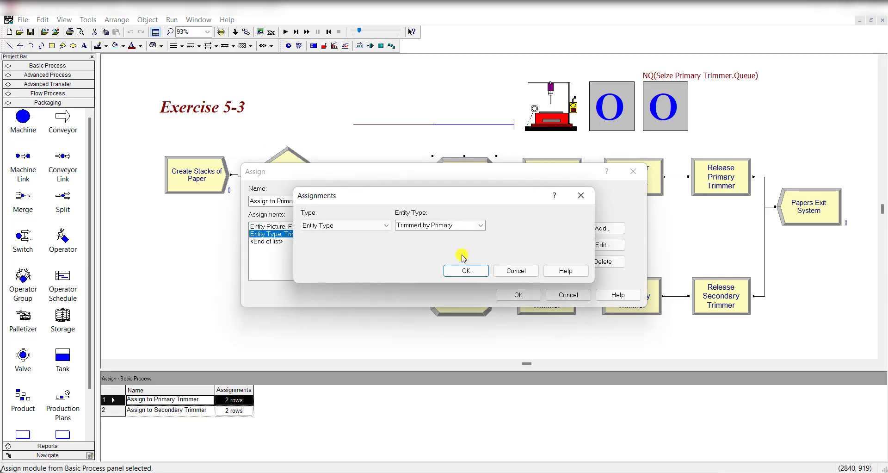
pyautogui.click(466, 271)
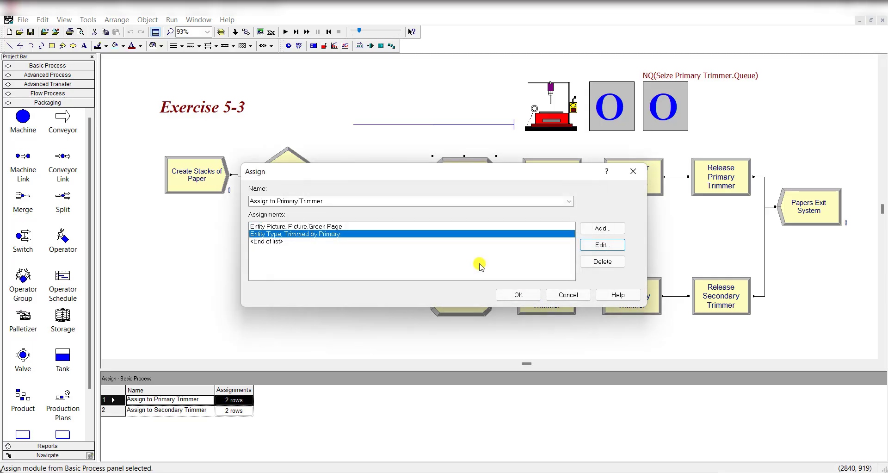
pyautogui.click(518, 294)
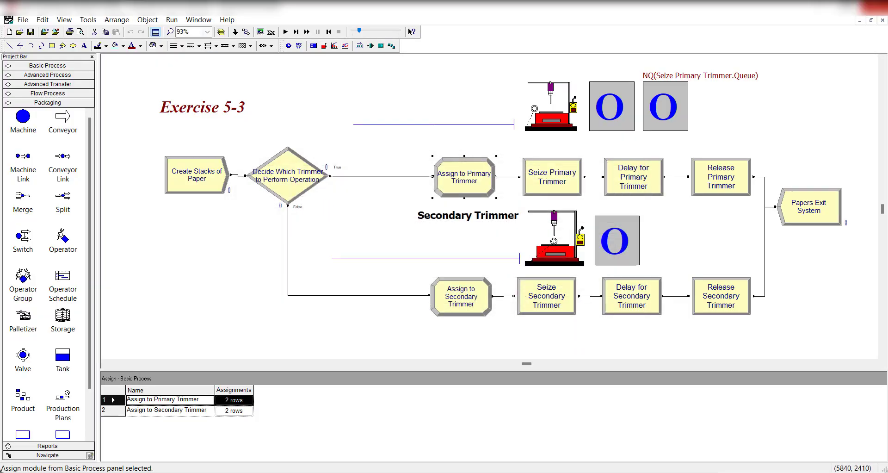
# Check the Primary Trimmer resource entry in the Seize Primary Trimmer module.
pyautogui.doubleClick(546, 176)
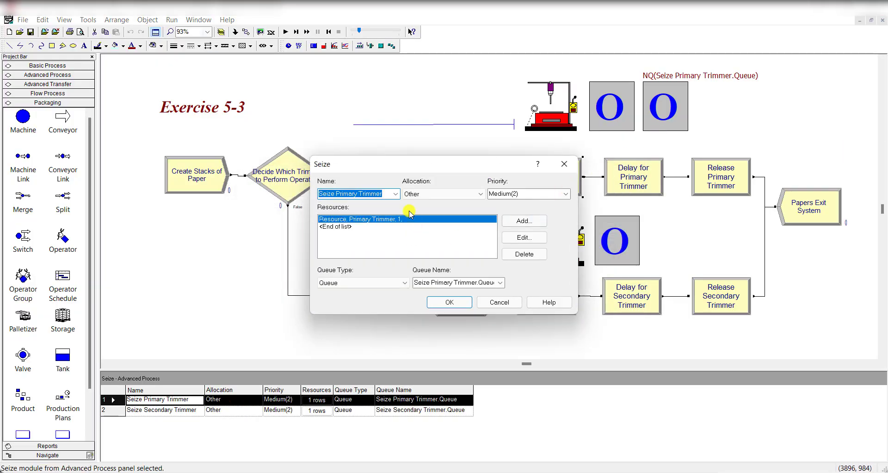
pyautogui.click(390, 195)
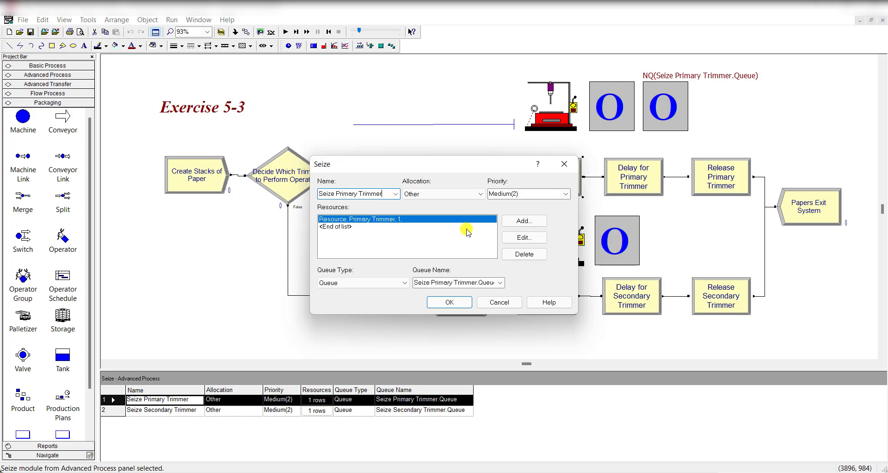
pyautogui.click(521, 238)
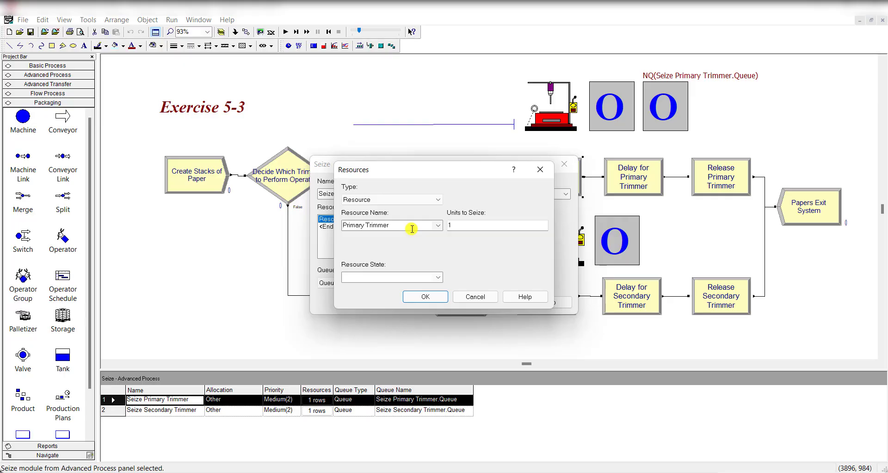
pyautogui.click(431, 296)
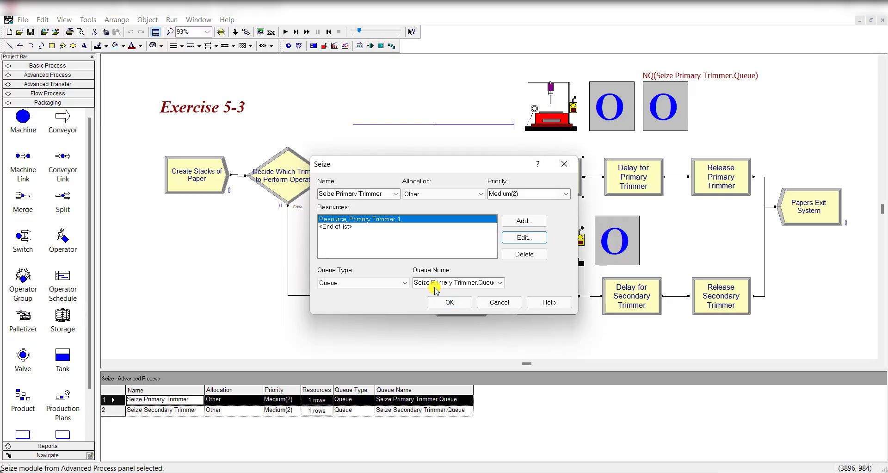
pyautogui.click(456, 302)
# Confirm the Delay for Primary Trimmer time is TRIA(9,12,15).
pyautogui.doubleClick(655, 190)
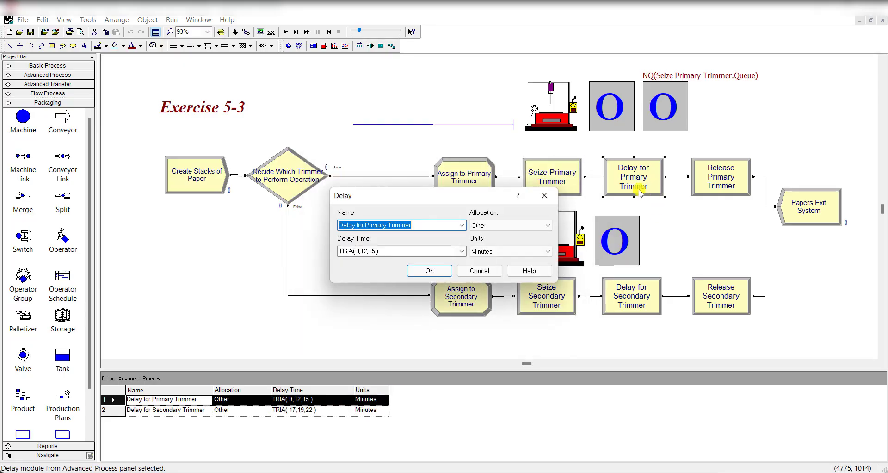
pyautogui.click(422, 227)
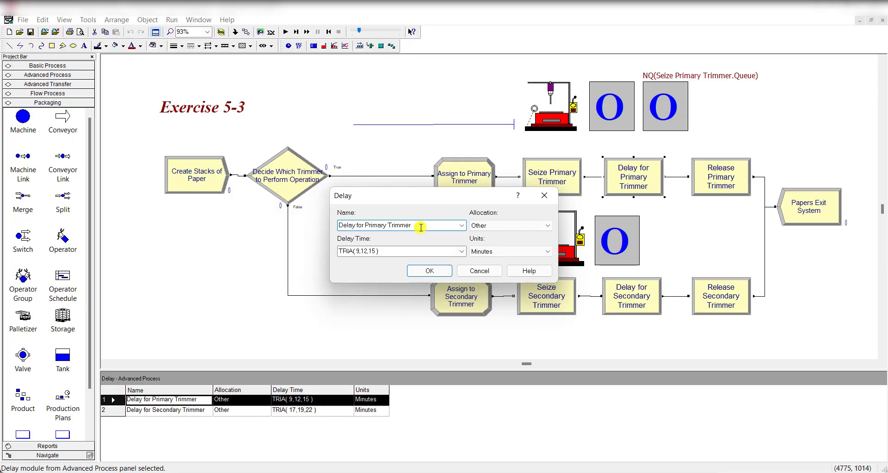
pyautogui.click(405, 249)
pyautogui.click(405, 250)
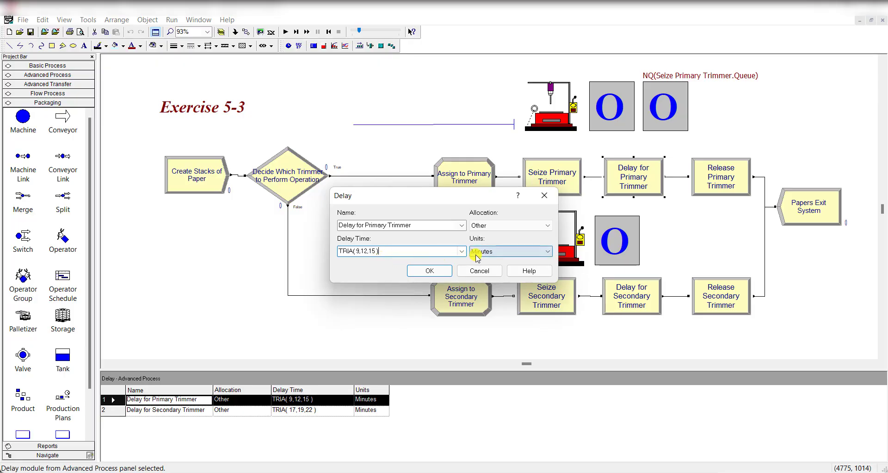
pyautogui.click(428, 271)
# Check the Release Primary Trimmer resource entry and the Papers Exit System dispose settings.
pyautogui.doubleClick(733, 178)
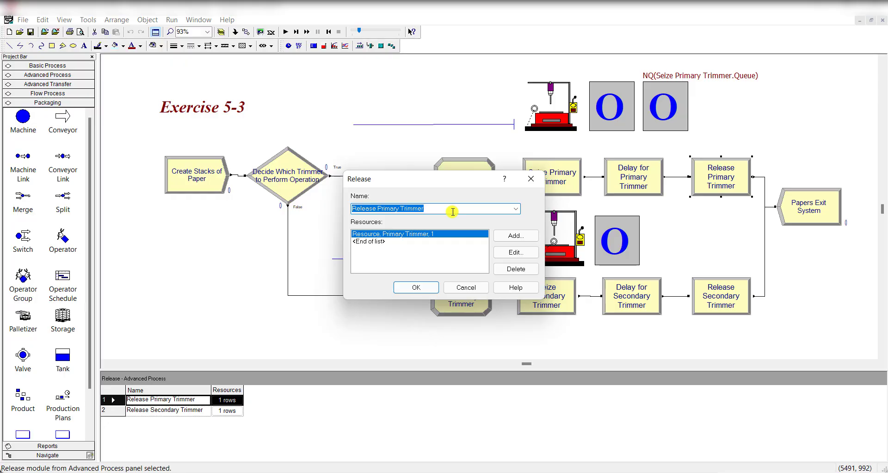
pyautogui.click(502, 252)
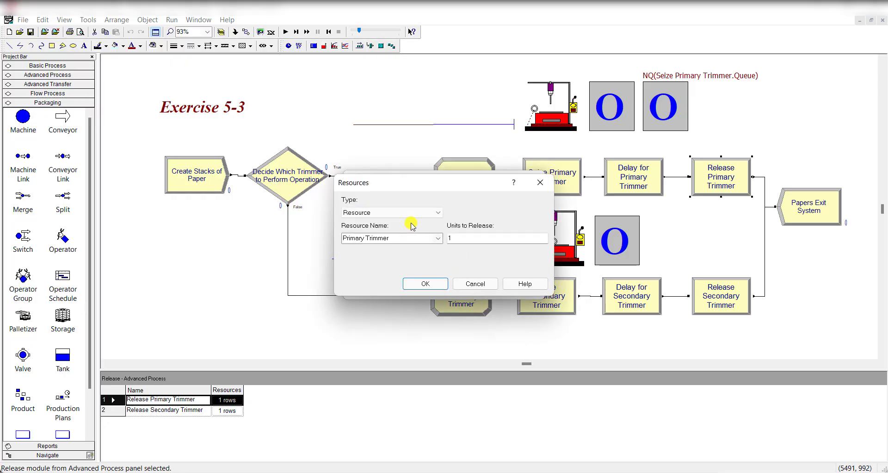
pyautogui.click(429, 285)
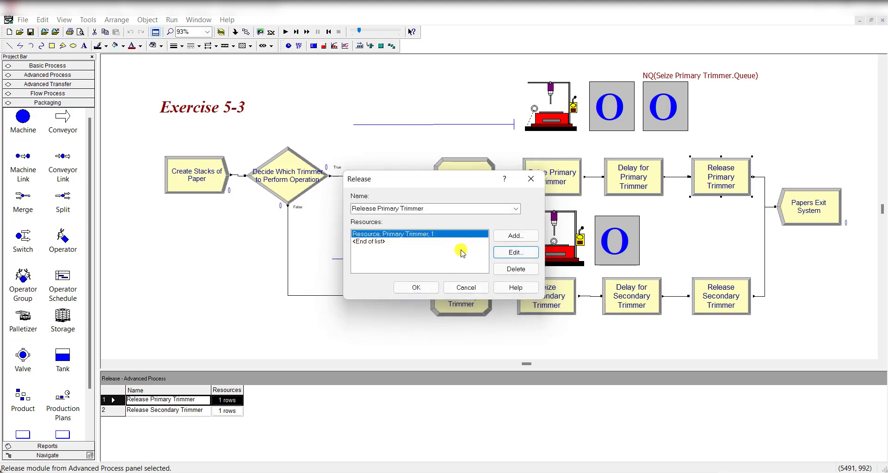
pyautogui.click(436, 287)
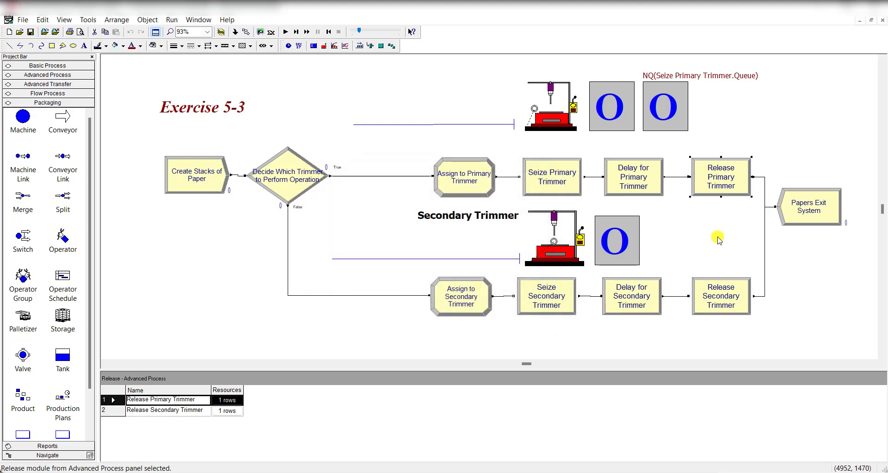
pyautogui.doubleClick(816, 214)
pyautogui.click(426, 266)
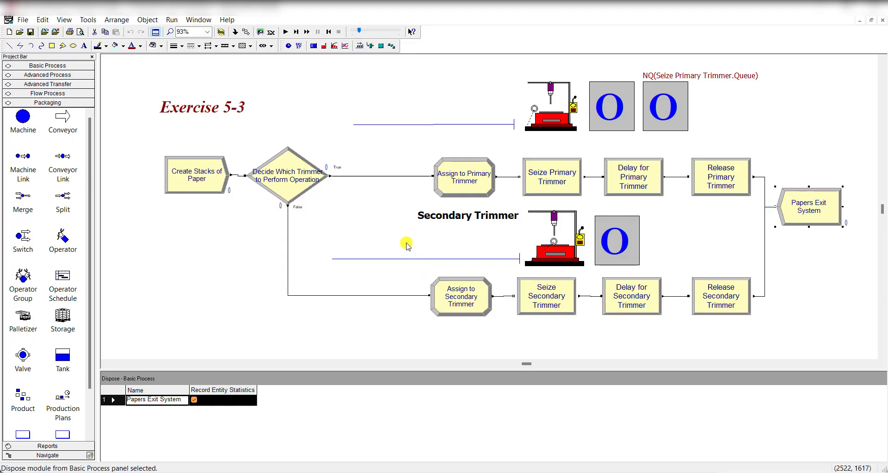
pyautogui.moveTo(419, 147); pyautogui.dragTo(765, 208)
pyautogui.moveTo(423, 268); pyautogui.dragTo(749, 331)
pyautogui.moveTo(753, 203); pyautogui.dragTo(422, 148)
pyautogui.rightClick(464, 164)
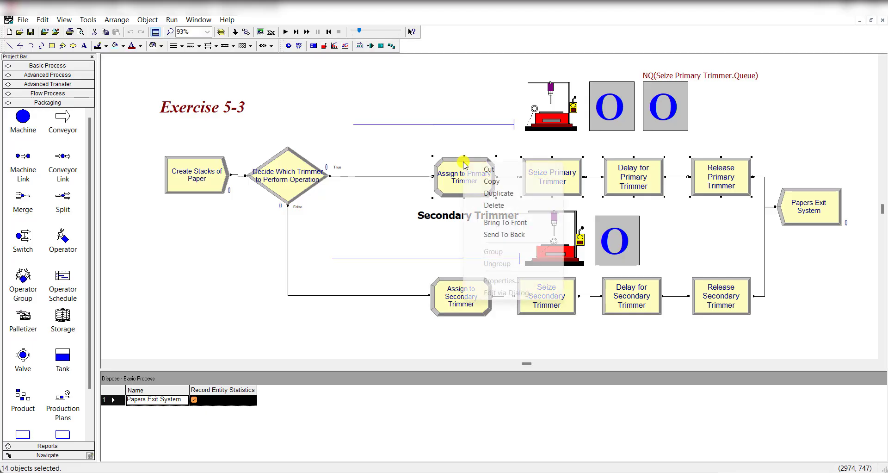
pyautogui.click(378, 219)
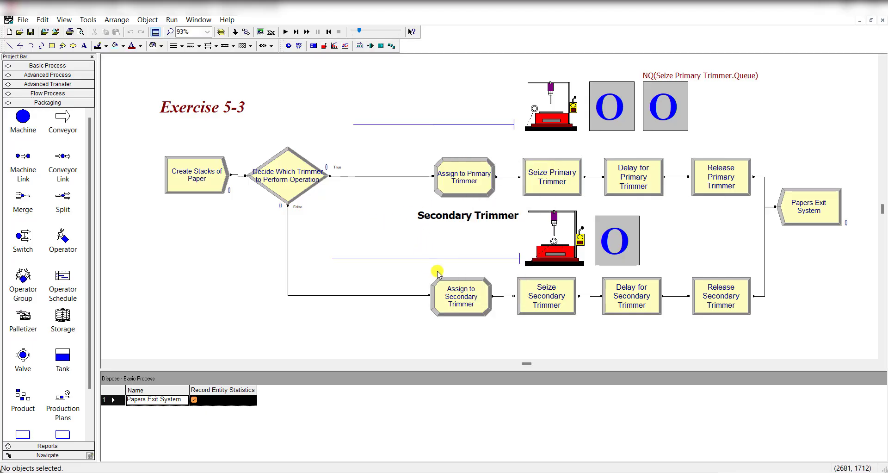
pyautogui.doubleClick(441, 284)
pyautogui.click(350, 200)
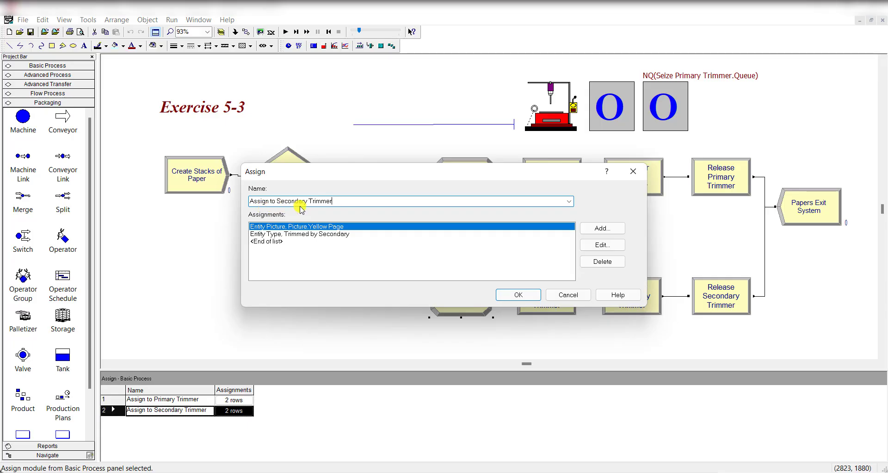
pyautogui.click(601, 245)
pyautogui.click(418, 226)
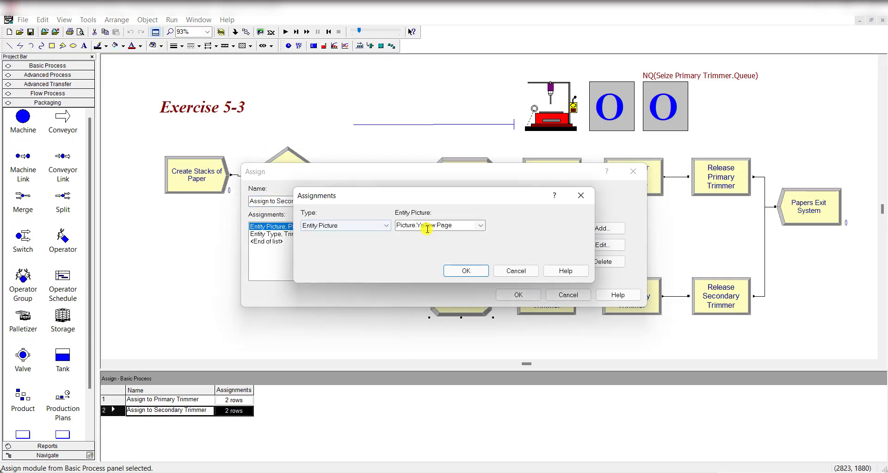
pyautogui.click(466, 270)
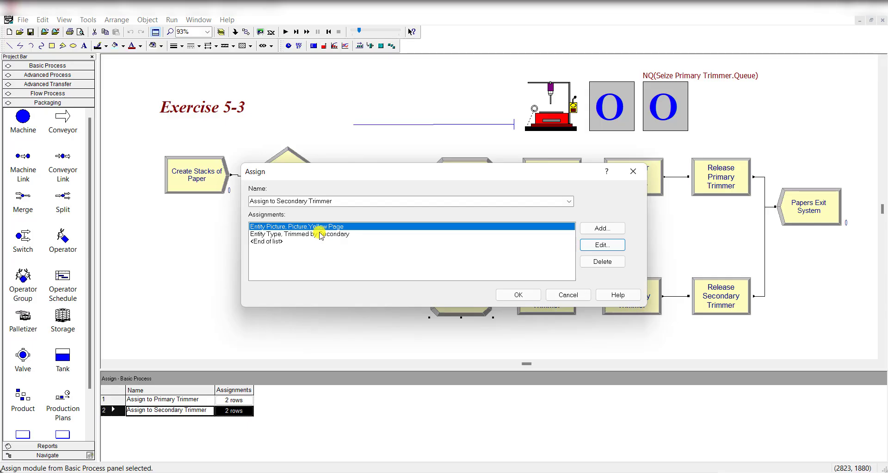
pyautogui.click(320, 234)
pyautogui.click(586, 245)
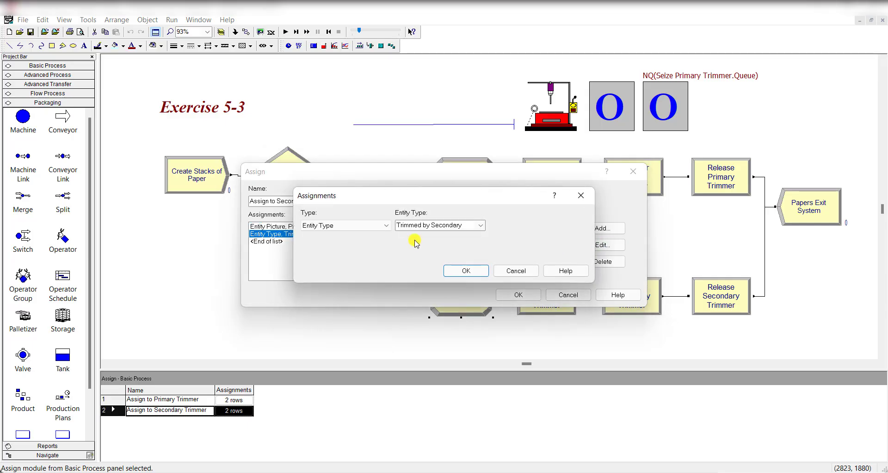
pyautogui.click(465, 270)
pyautogui.click(518, 294)
pyautogui.doubleClick(545, 298)
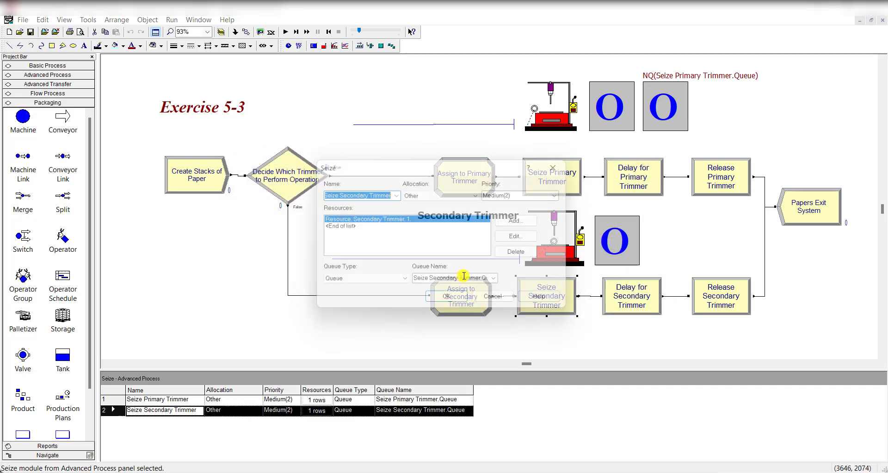
pyautogui.click(350, 193)
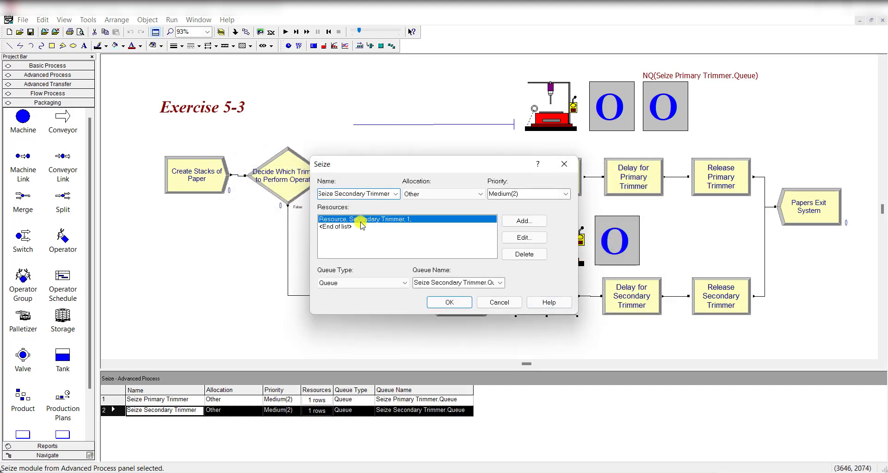
pyautogui.click(520, 235)
pyautogui.click(446, 296)
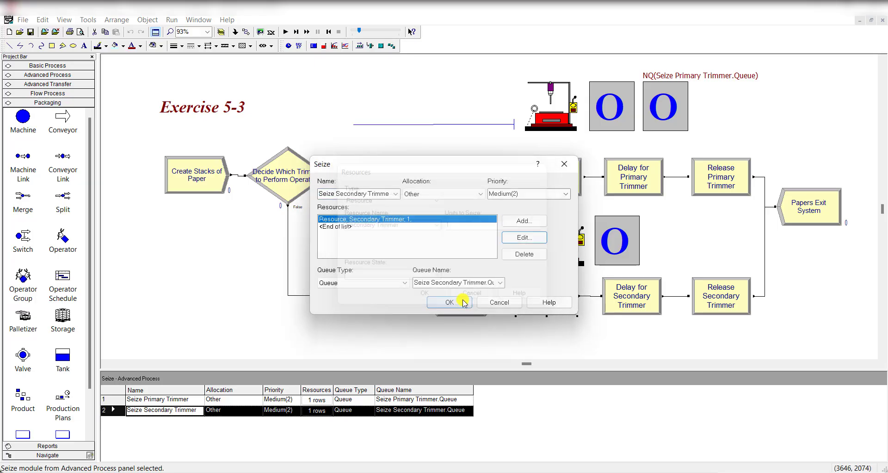
pyautogui.click(466, 301)
pyautogui.doubleClick(632, 296)
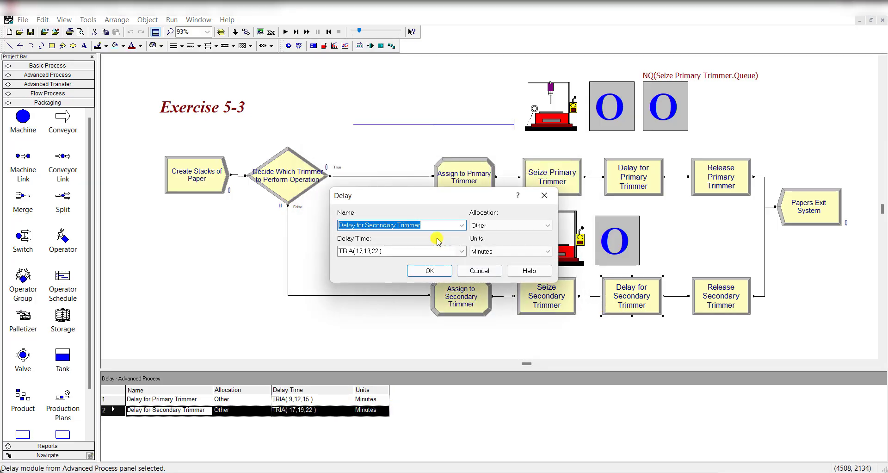
pyautogui.press('Tab')
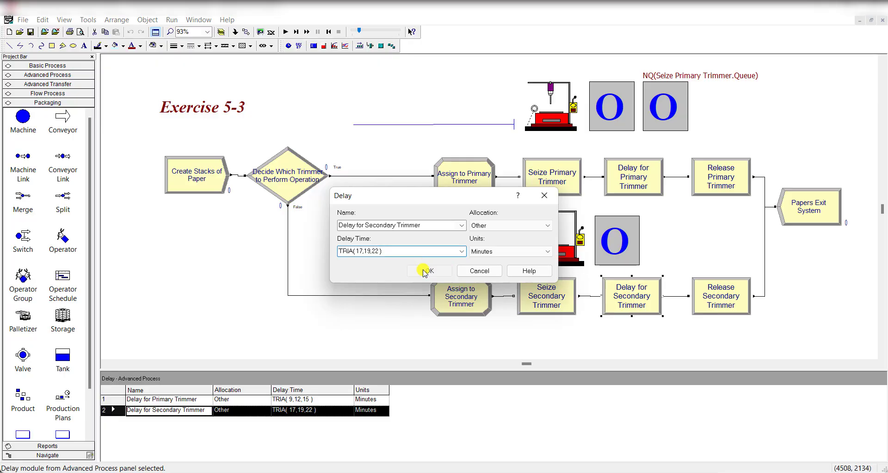
pyautogui.click(425, 271)
pyautogui.doubleClick(711, 307)
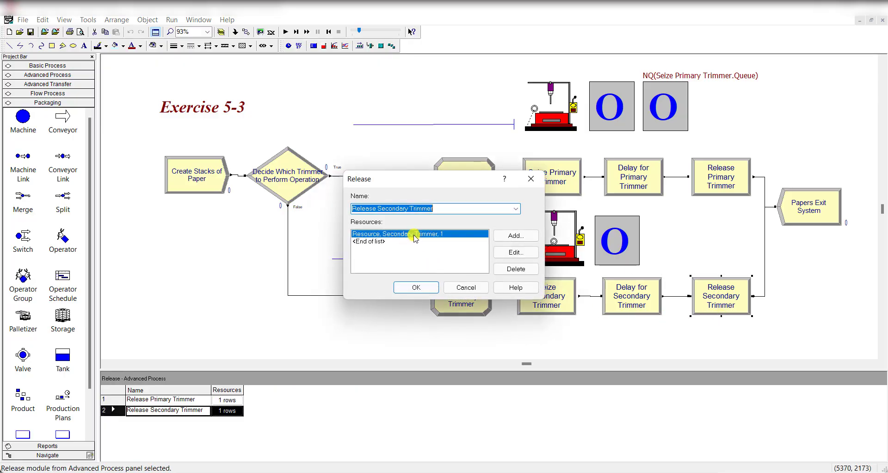
pyautogui.click(417, 287)
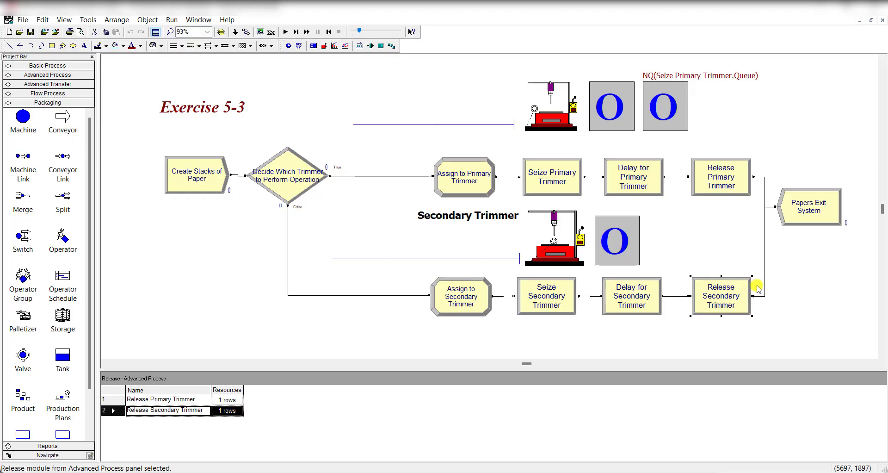
pyautogui.click(795, 259)
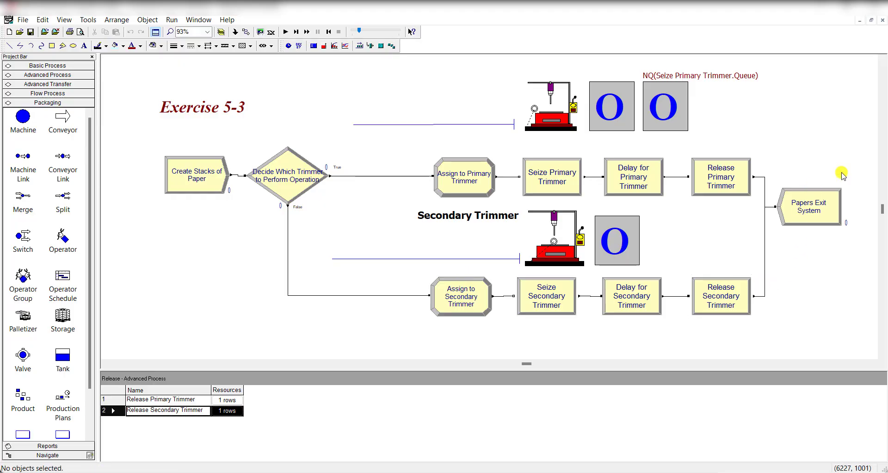
# Browse the Basic Process Attribute, Entity, Queue and Resource spreadsheets, showing both trimmers at capacity 1.
pyautogui.click(86, 66)
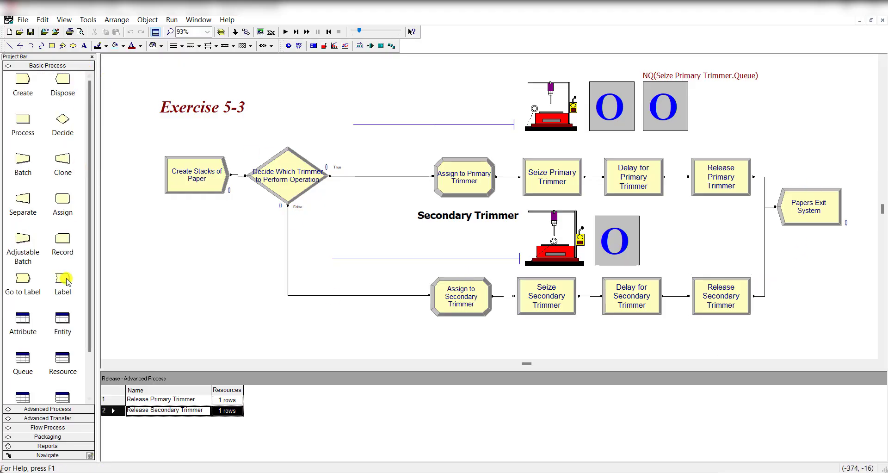
pyautogui.click(27, 328)
pyautogui.click(59, 276)
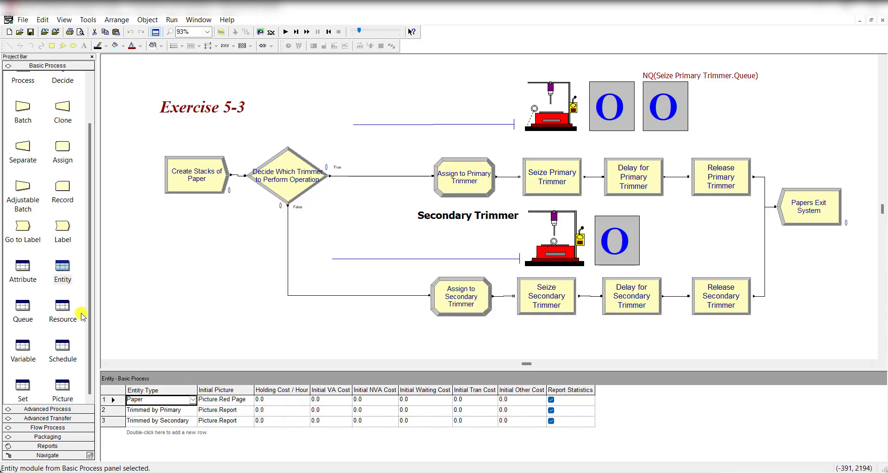
pyautogui.click(23, 309)
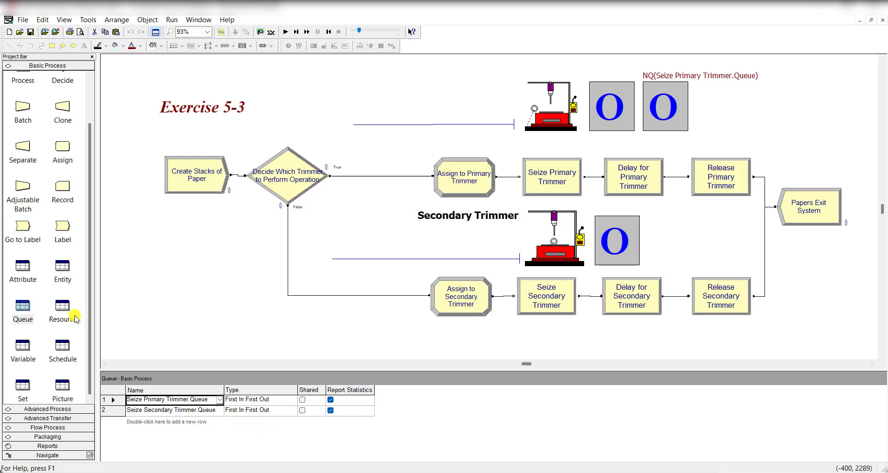
pyautogui.click(68, 312)
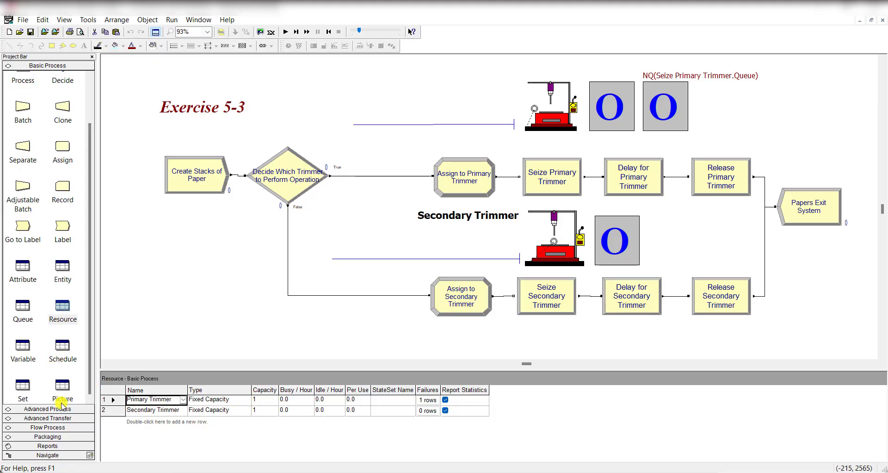
pyautogui.click(62, 408)
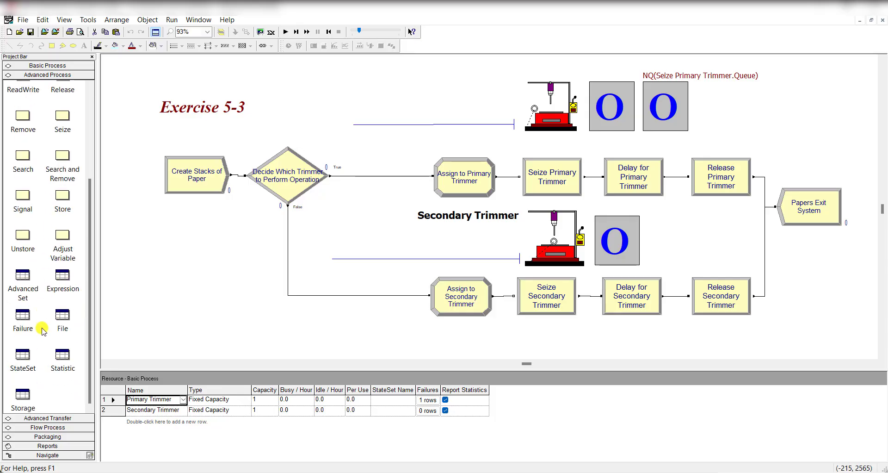
pyautogui.click(22, 319)
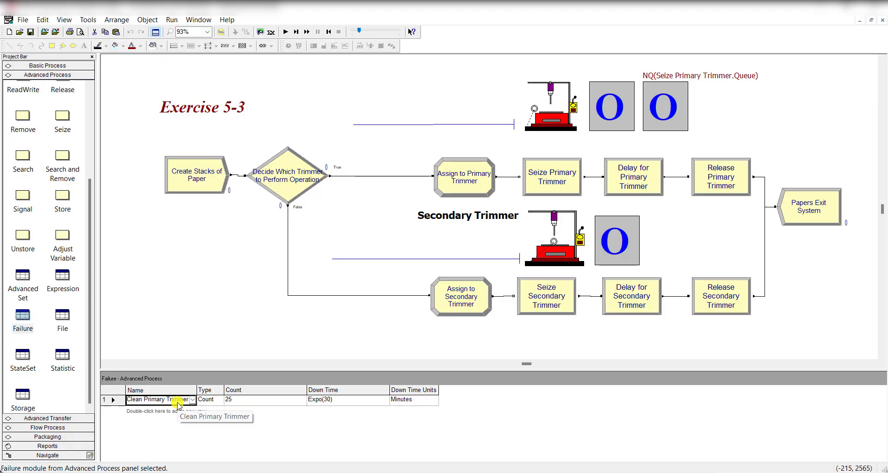
pyautogui.click(212, 401)
pyautogui.click(249, 400)
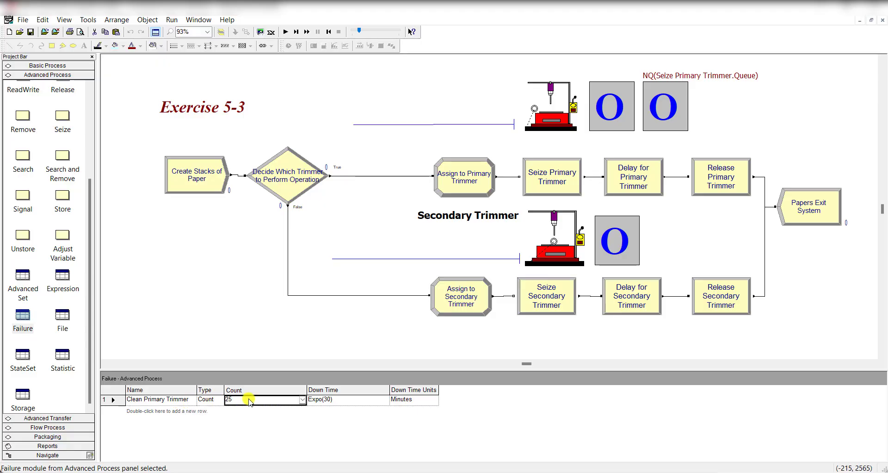
pyautogui.click(327, 400)
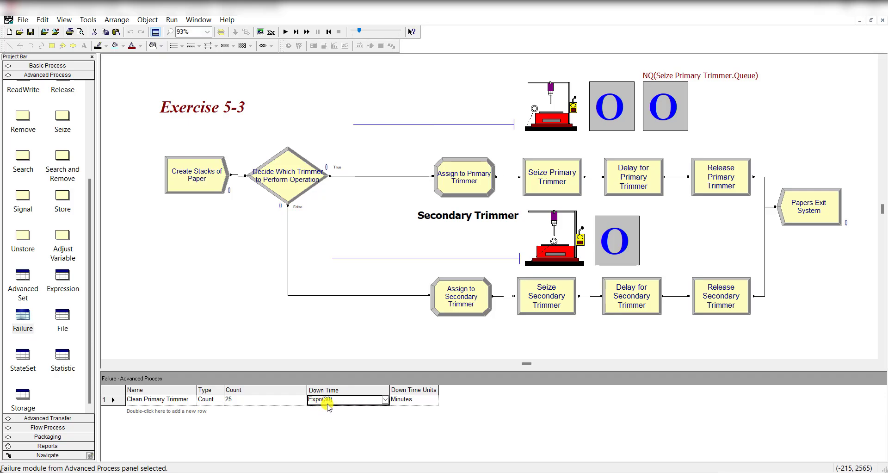
pyautogui.click(398, 401)
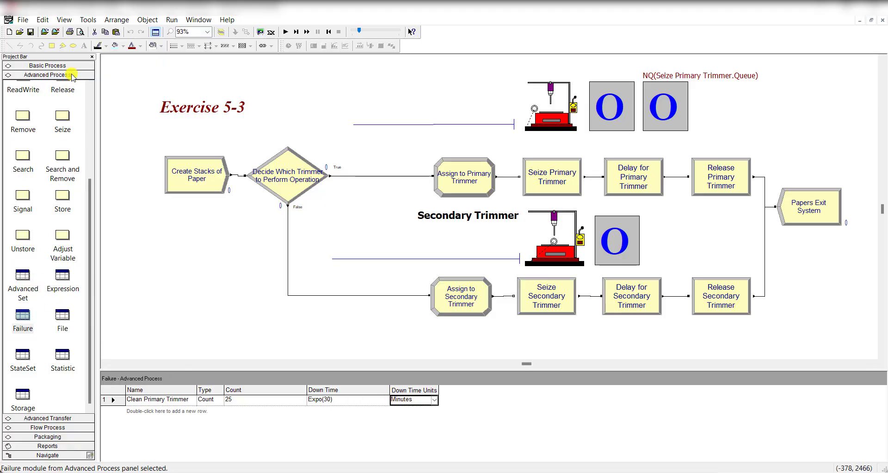
pyautogui.click(69, 65)
pyautogui.click(62, 307)
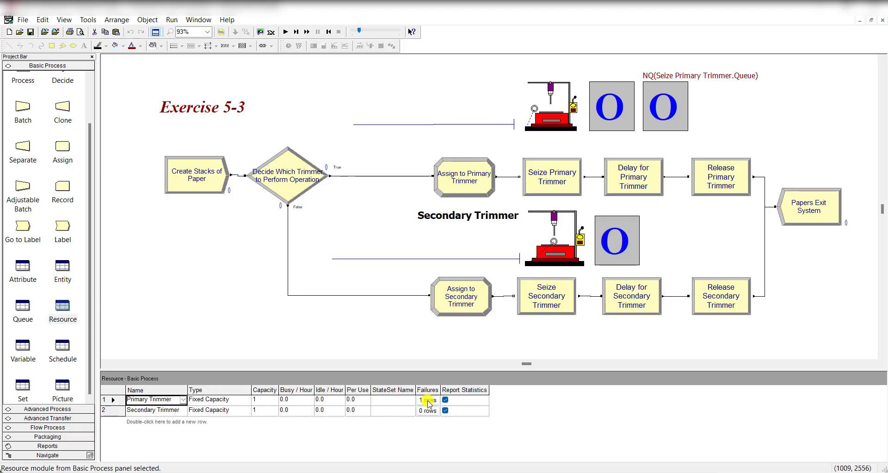
pyautogui.click(429, 401)
pyautogui.moveTo(461, 332); pyautogui.dragTo(540, 332)
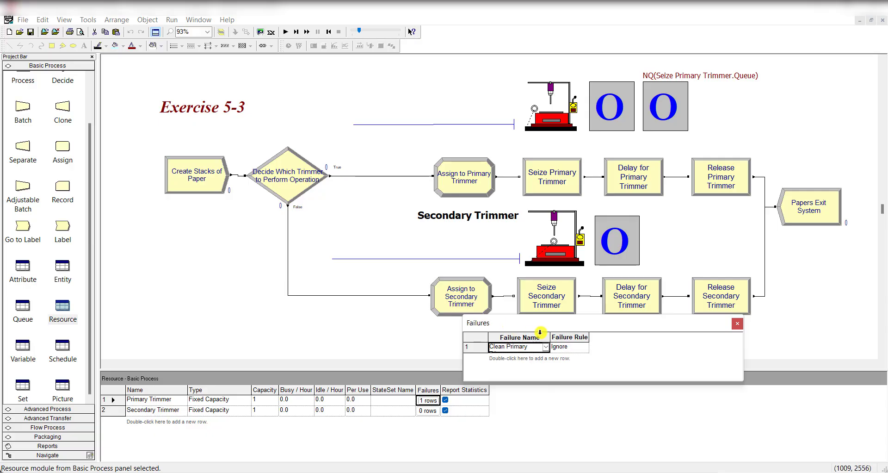
pyautogui.doubleClick(551, 341)
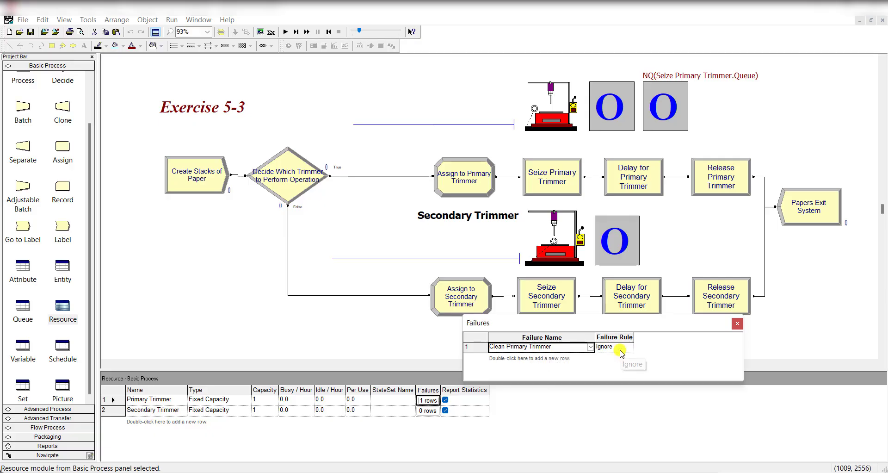
pyautogui.click(737, 323)
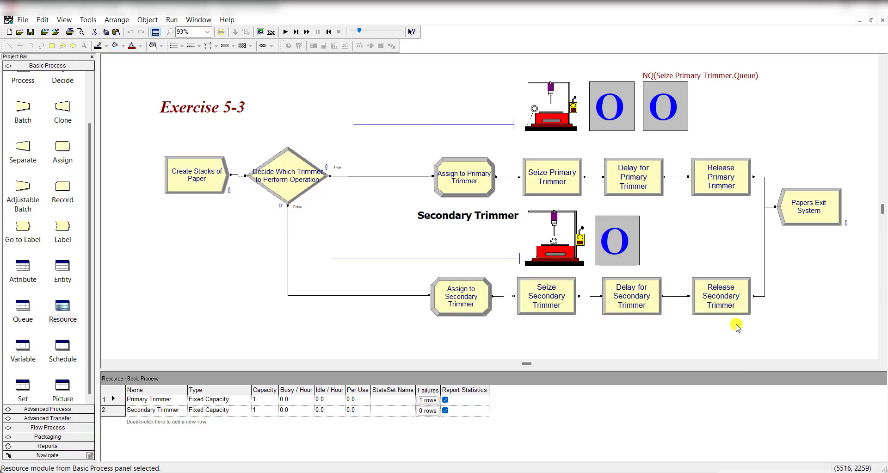
pyautogui.click(238, 319)
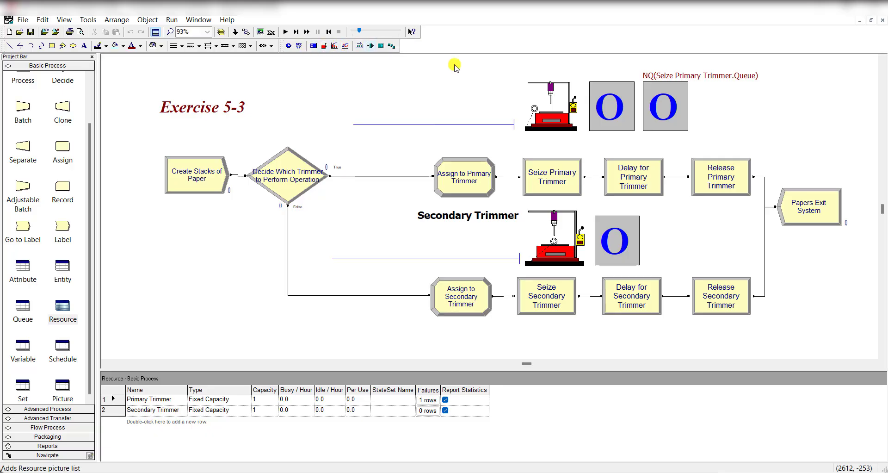
pyautogui.doubleClick(551, 113)
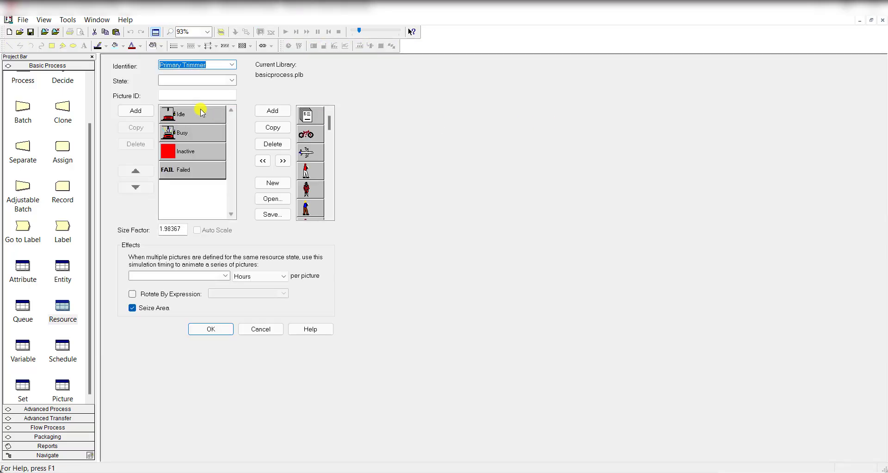
pyautogui.click(210, 66)
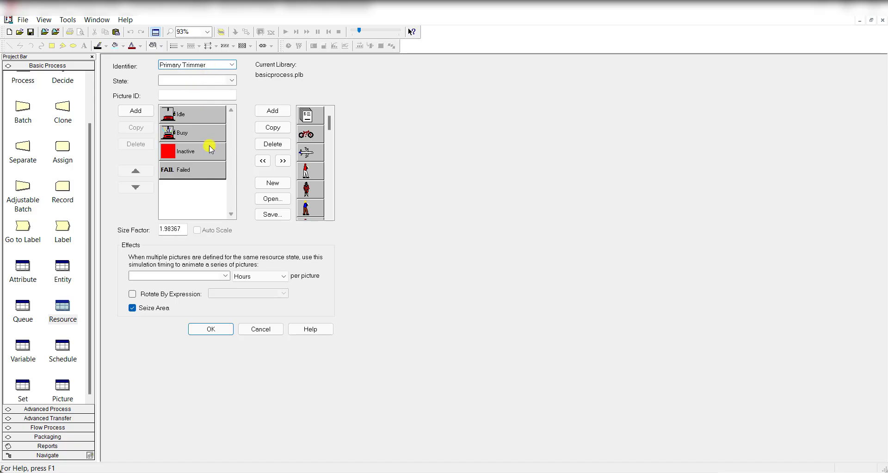
pyautogui.click(211, 327)
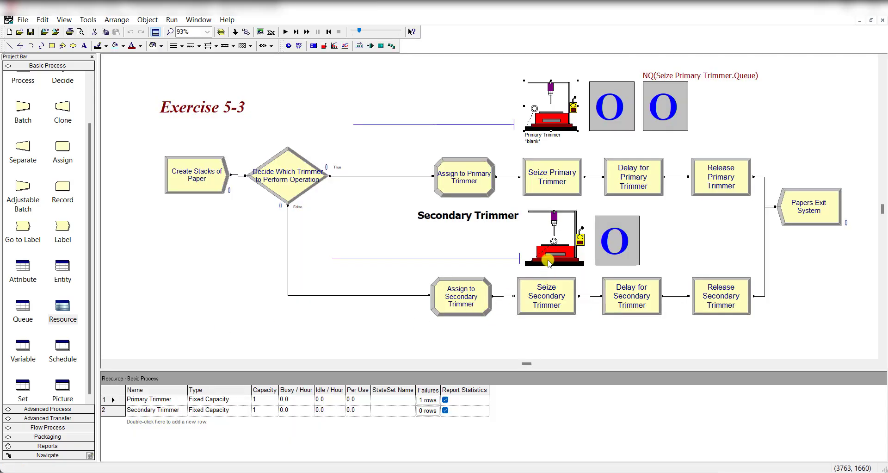
pyautogui.doubleClick(549, 261)
pyautogui.click(226, 329)
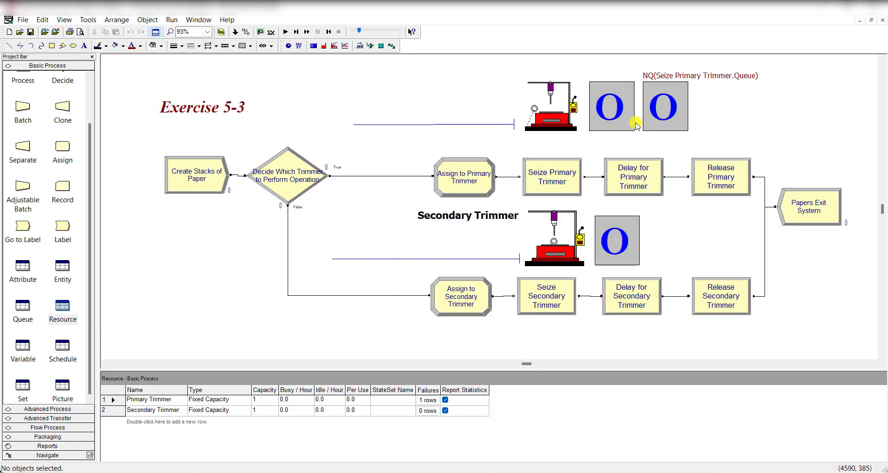
pyautogui.doubleClick(629, 123)
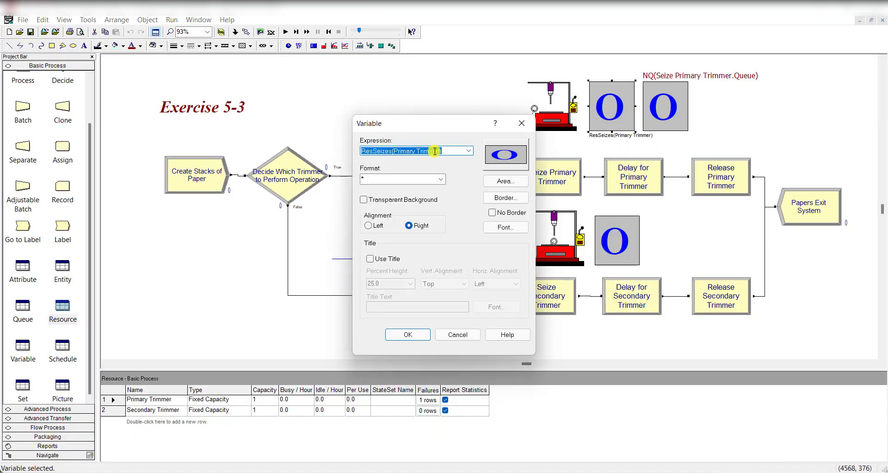
pyautogui.click(449, 152)
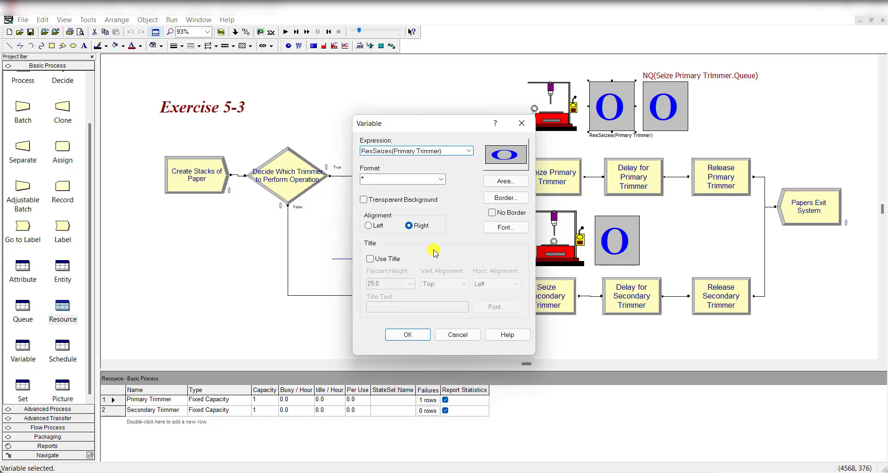
pyautogui.click(421, 331)
pyautogui.doubleClick(615, 241)
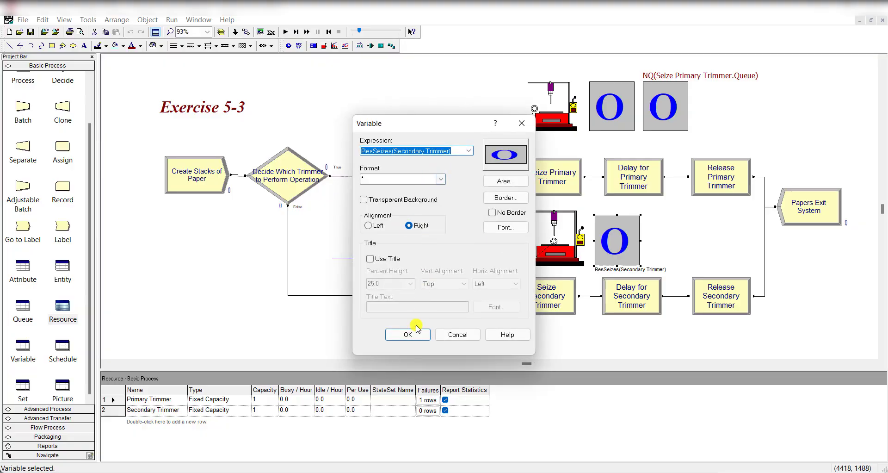
pyautogui.click(407, 334)
pyautogui.click(671, 254)
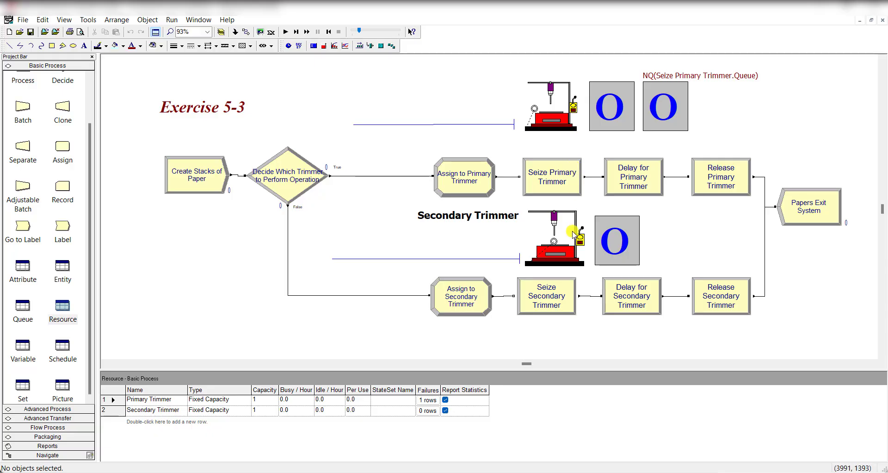
pyautogui.doubleClick(666, 122)
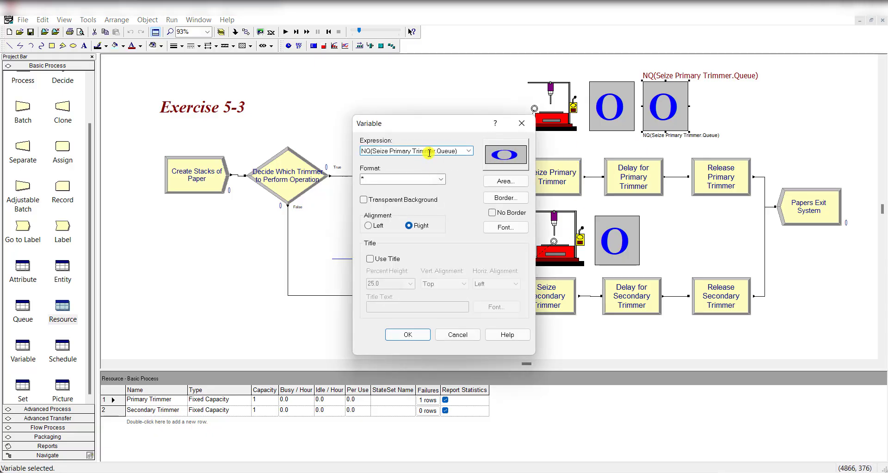
pyautogui.click(450, 333)
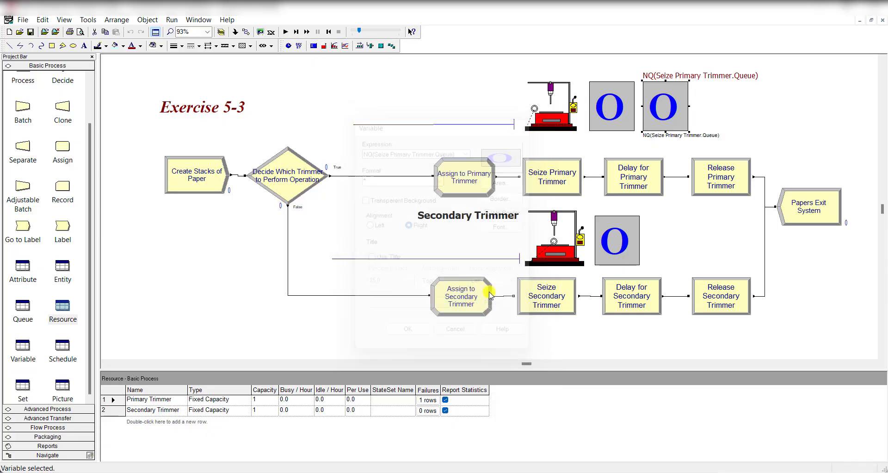
pyautogui.click(648, 239)
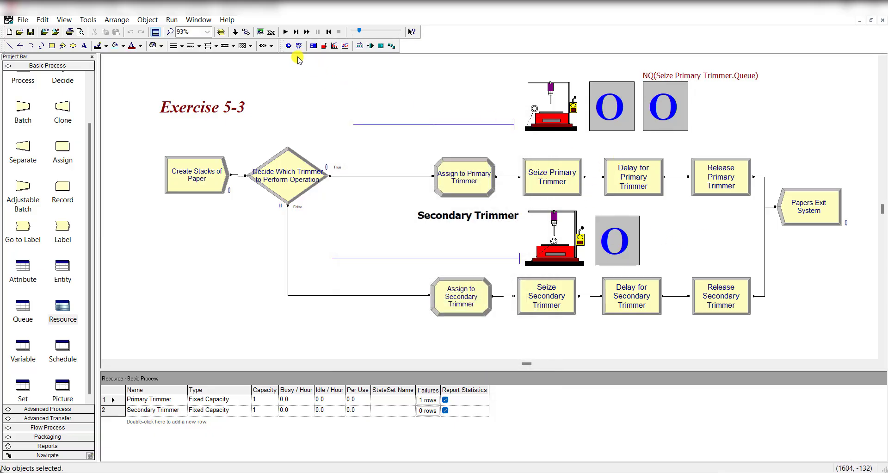
pyautogui.click(172, 19)
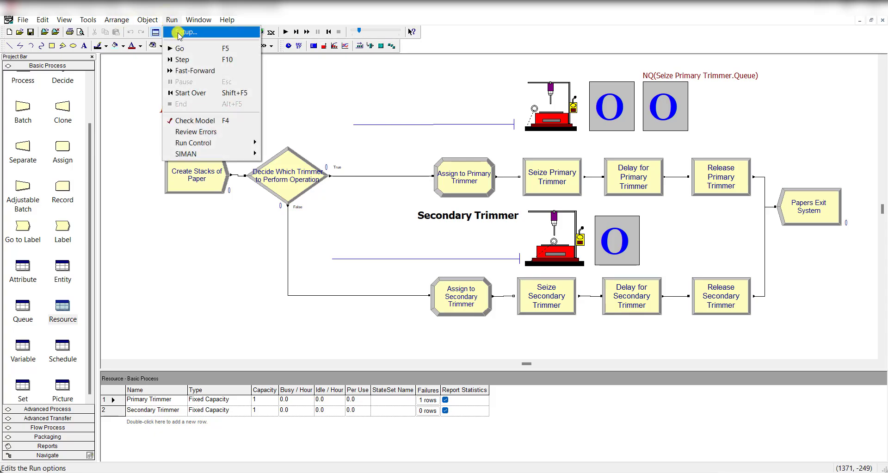
pyautogui.click(178, 32)
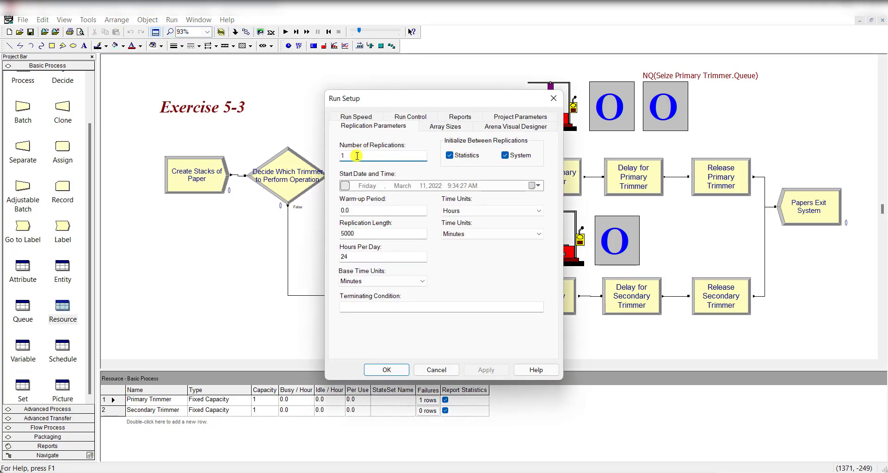
pyautogui.click(372, 237)
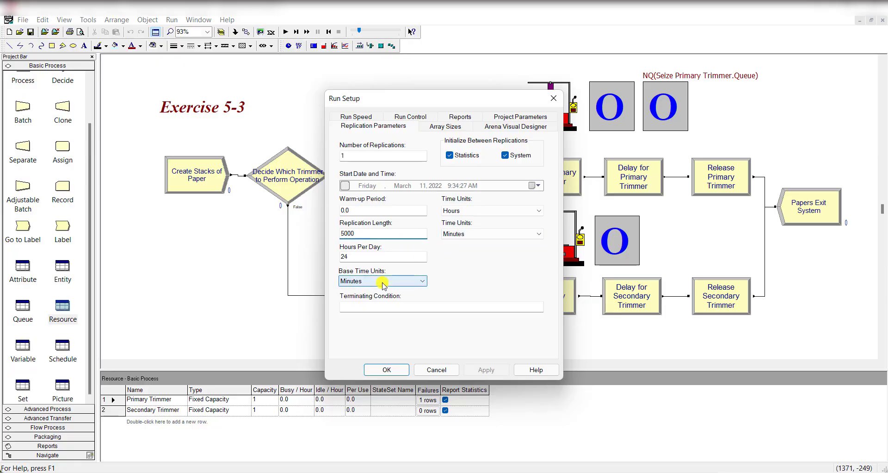
pyautogui.click(388, 369)
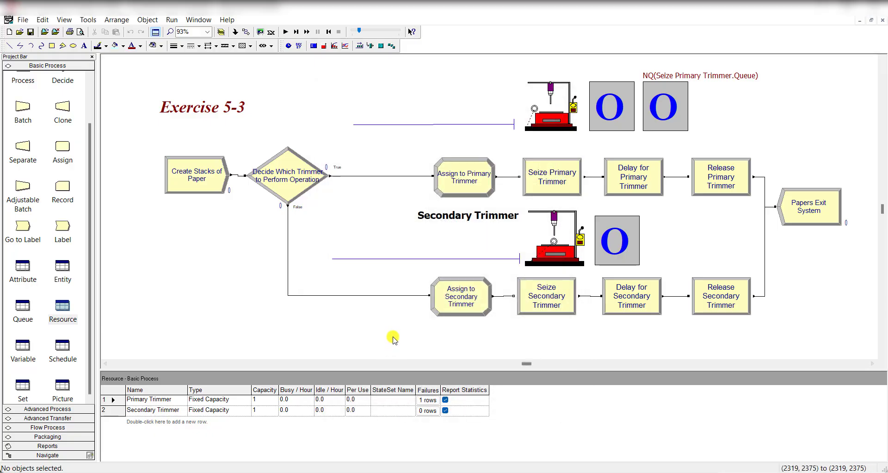
# Run the simulation to its 5000-minute end and accept viewing the results.
pyautogui.click(285, 32)
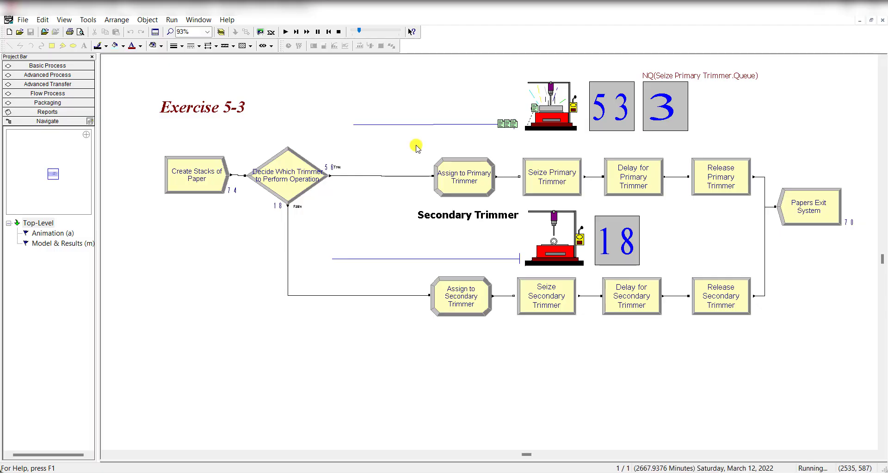
pyautogui.click(436, 267)
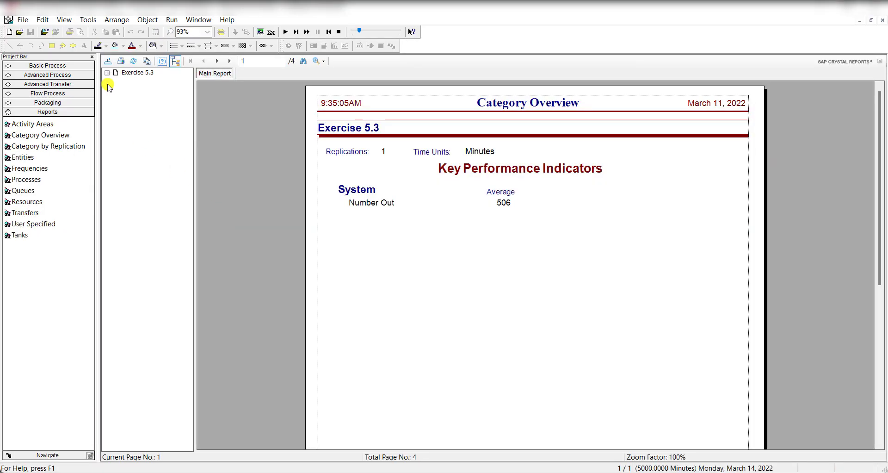
# Expand the Exercise 5.3 report outline and view the Entity section.
pyautogui.click(107, 73)
pyautogui.click(141, 89)
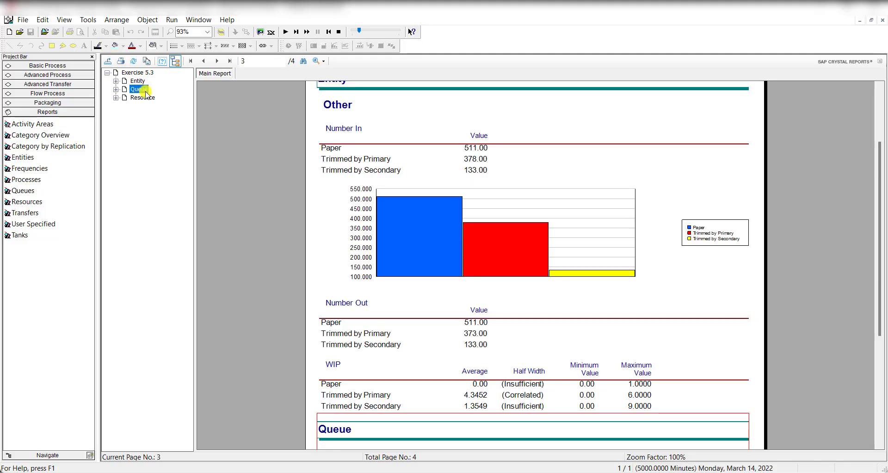
pyautogui.click(137, 80)
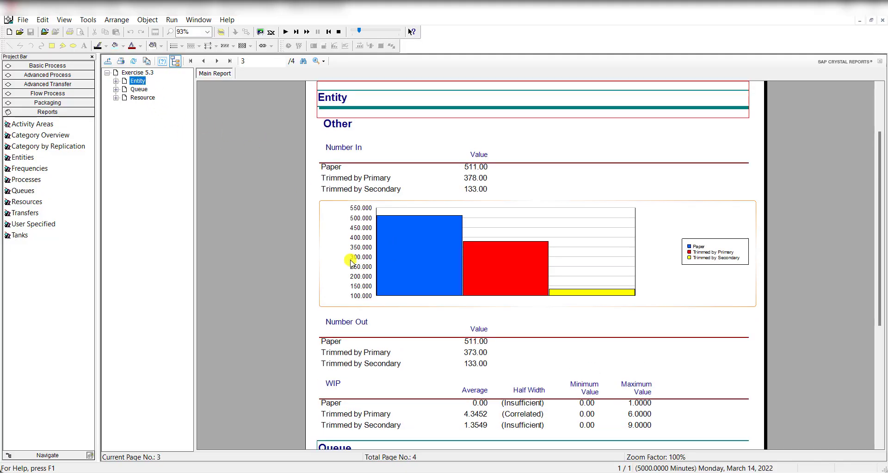
pyautogui.scroll(-3, 292, 298)
pyautogui.scroll(3, 291, 299)
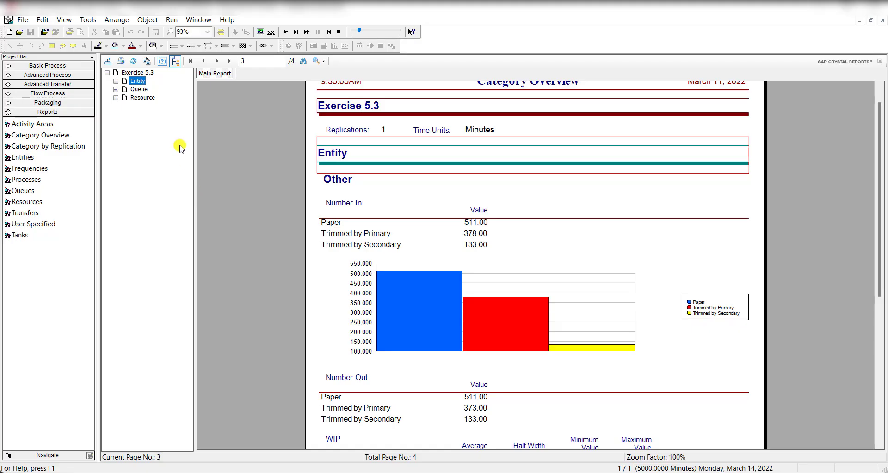
# Compare queue waiting times: primary trimmer averages 3.4470, secondary trimmer 0.8418.
pyautogui.click(116, 89)
pyautogui.click(145, 97)
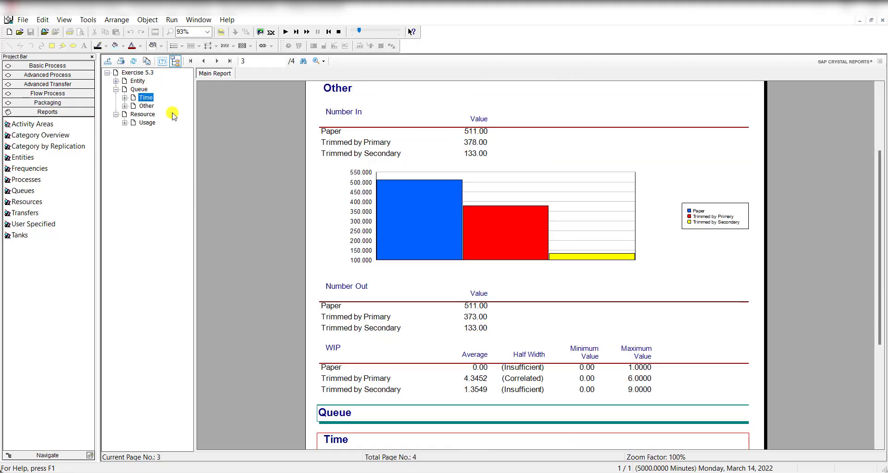
pyautogui.scroll(6, 291, 224)
pyautogui.scroll(-15, 291, 276)
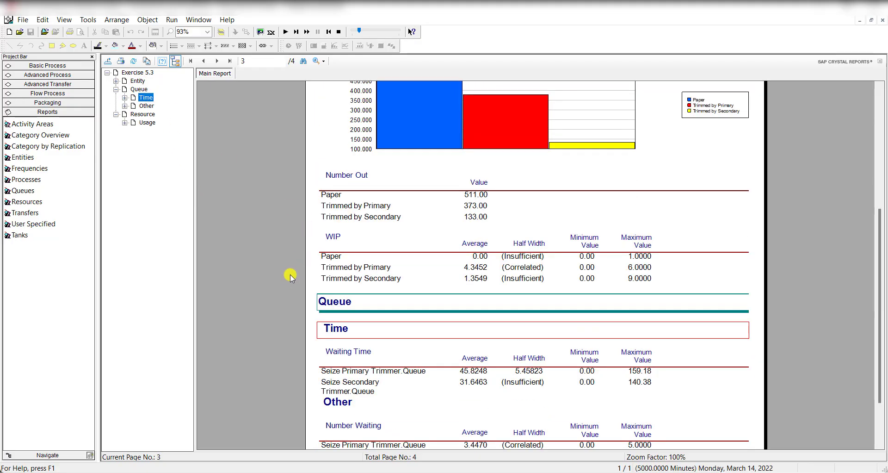
pyautogui.click(365, 295)
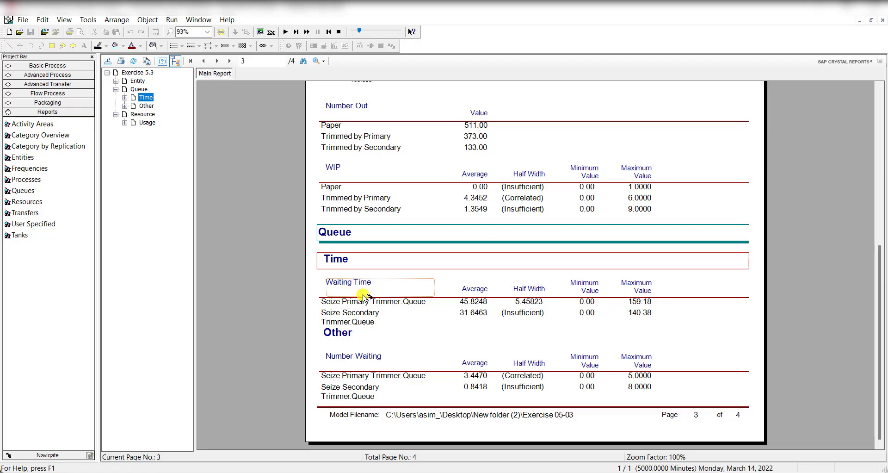
pyautogui.click(363, 301)
pyautogui.click(366, 319)
pyautogui.click(363, 301)
pyautogui.click(367, 322)
pyautogui.click(468, 313)
pyautogui.click(467, 301)
pyautogui.click(465, 314)
pyautogui.click(413, 341)
pyautogui.click(340, 388)
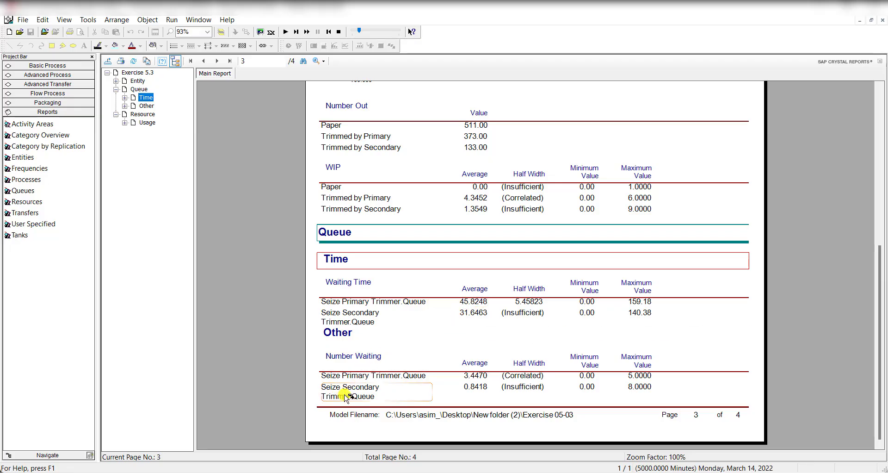
pyautogui.click(474, 375)
pyautogui.click(467, 389)
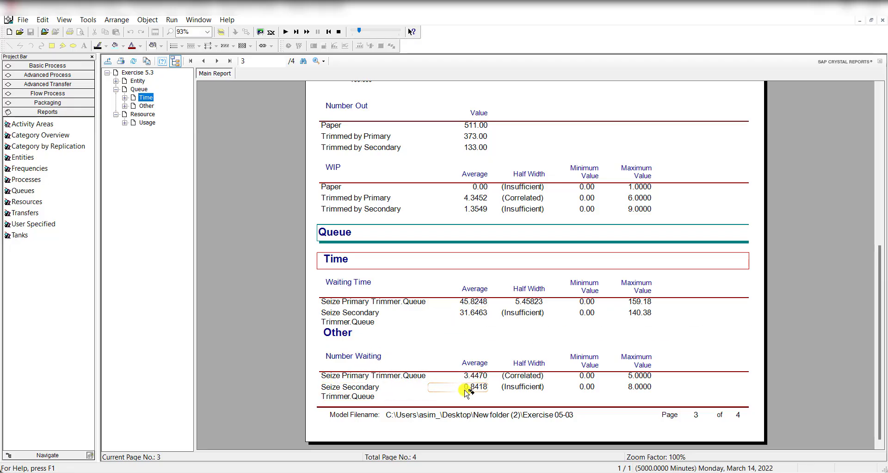
pyautogui.click(142, 114)
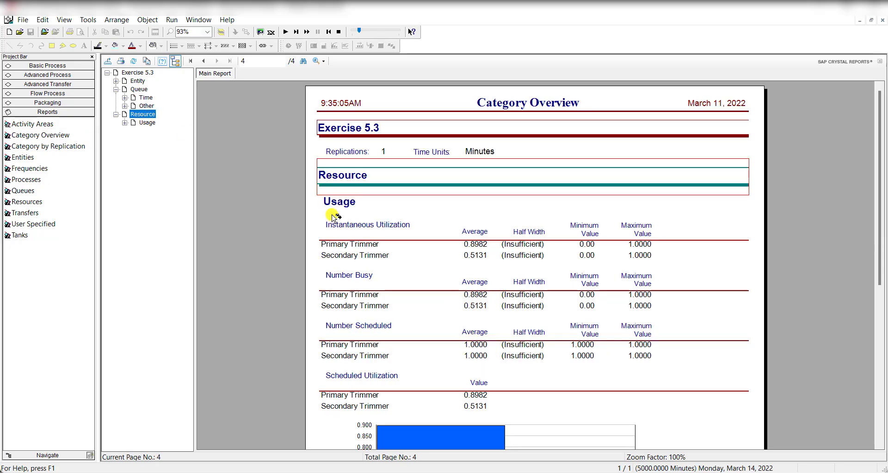
pyautogui.scroll(-3, 382, 294)
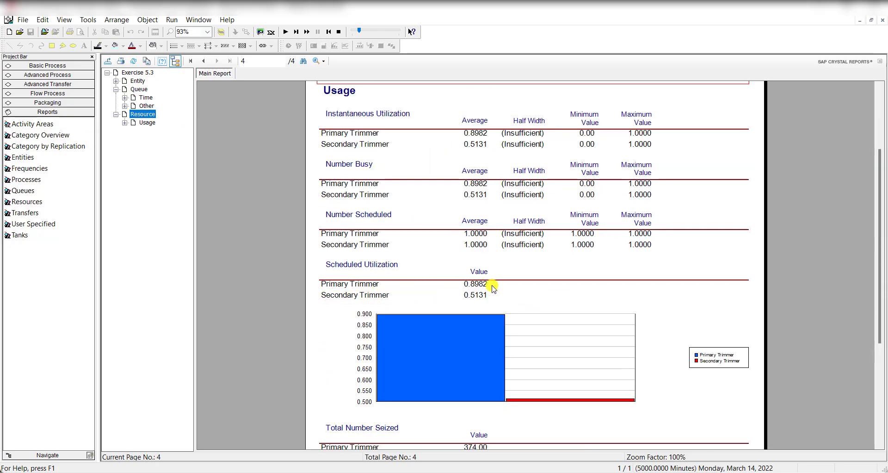
pyautogui.click(137, 81)
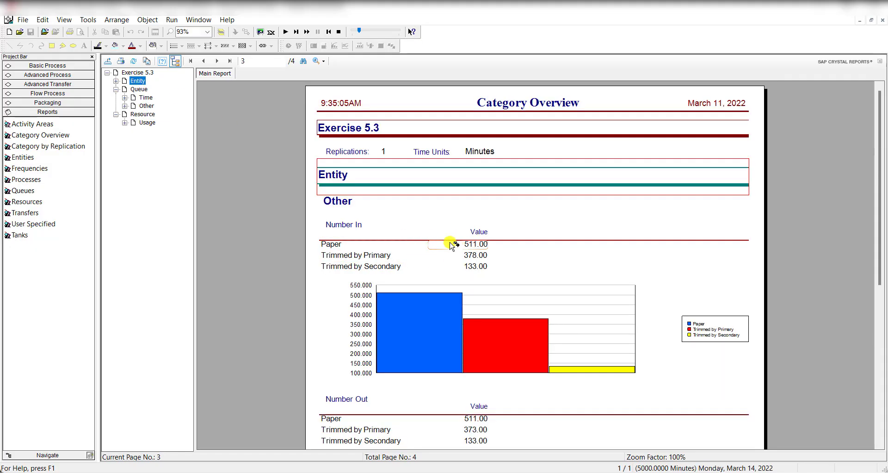
pyautogui.scroll(-3, 437, 264)
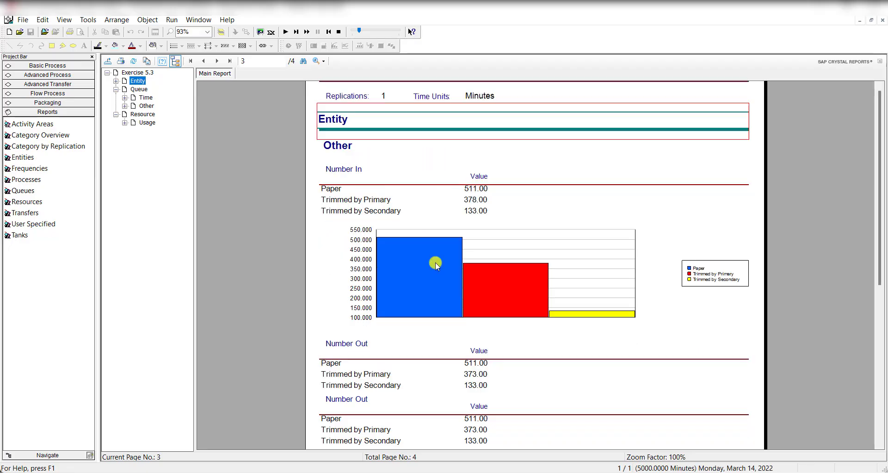
pyautogui.scroll(-5, 436, 264)
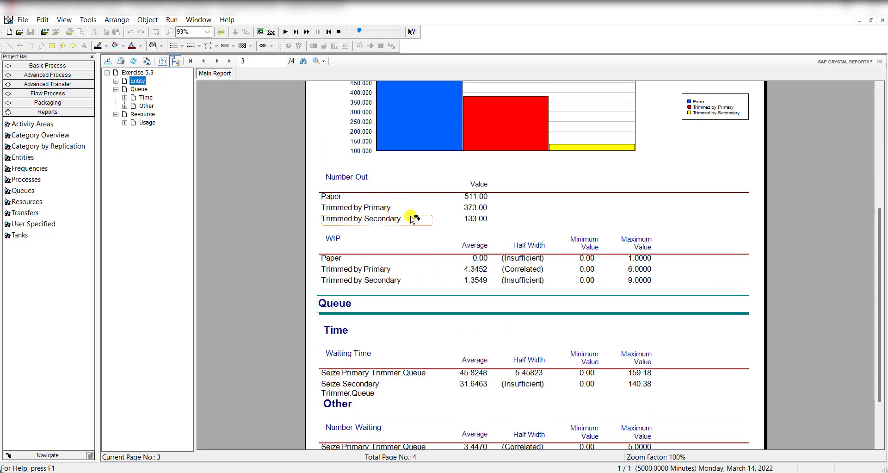
pyautogui.scroll(-2, 425, 278)
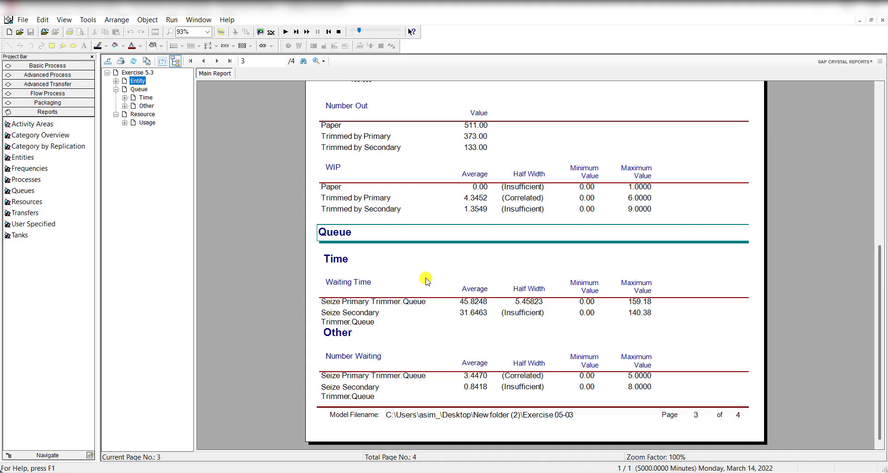
pyautogui.scroll(3, 398, 278)
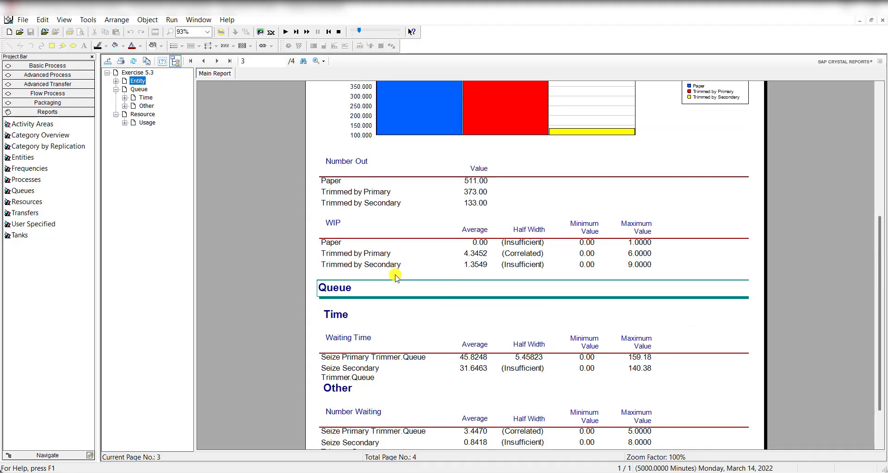
pyautogui.click(146, 98)
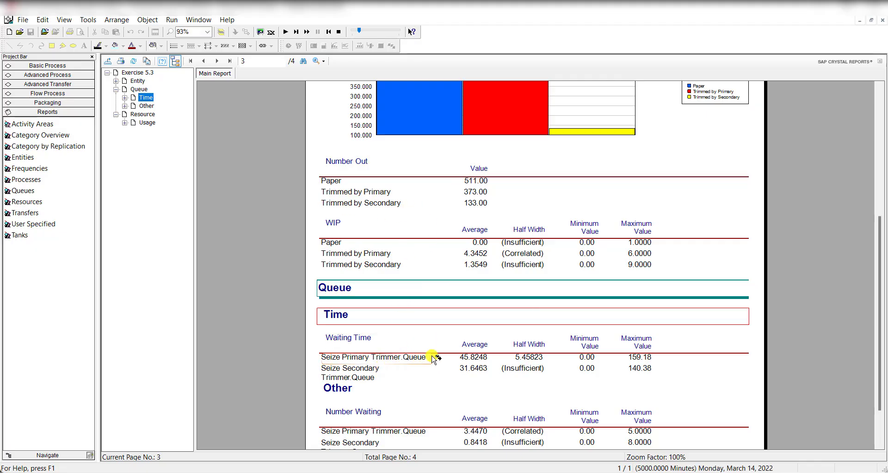
pyautogui.scroll(-1, 471, 376)
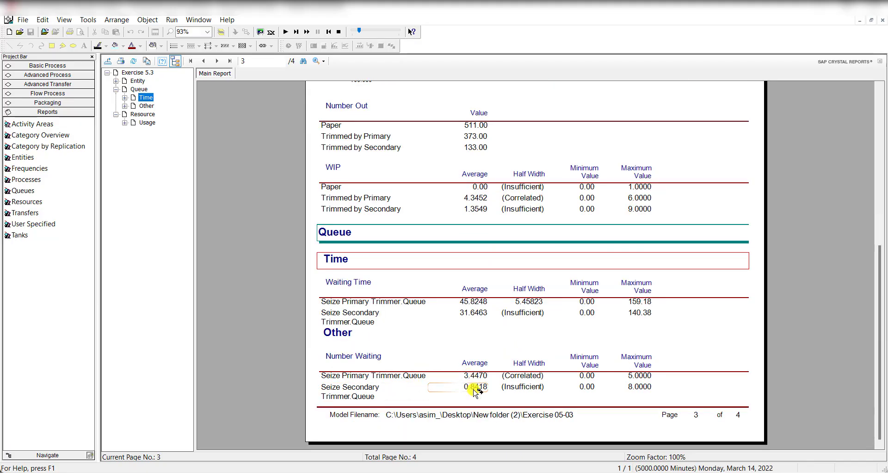
pyautogui.scroll(-1, 282, 245)
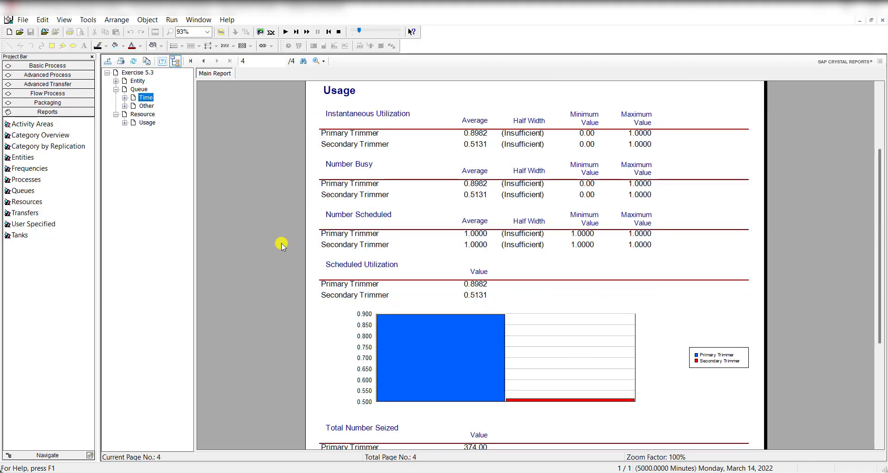